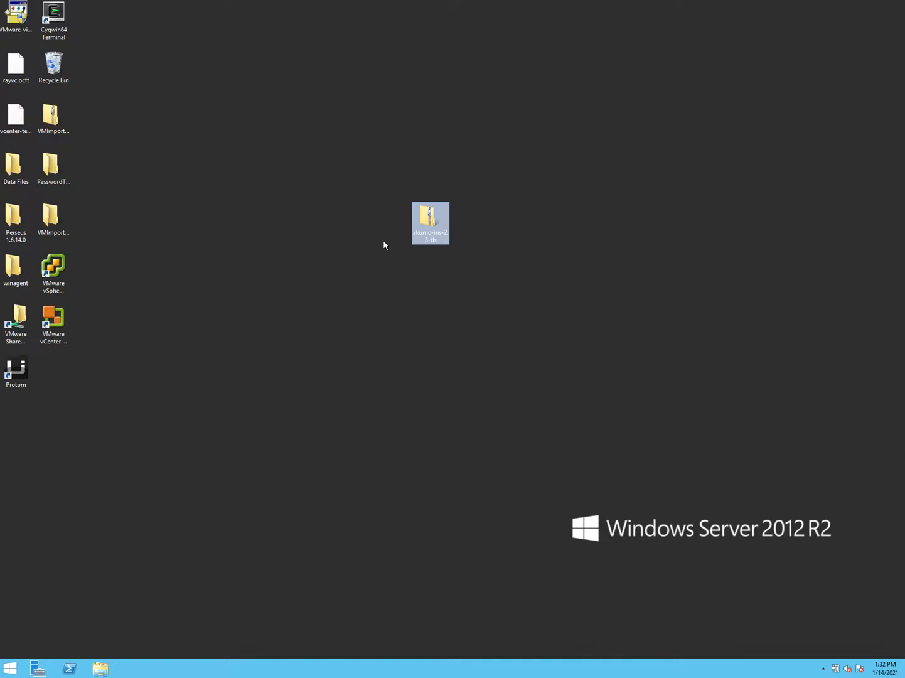
- Extract all files of the akumo-iris-2.3-tls zip into a Desktop folder
double_click(426, 217)
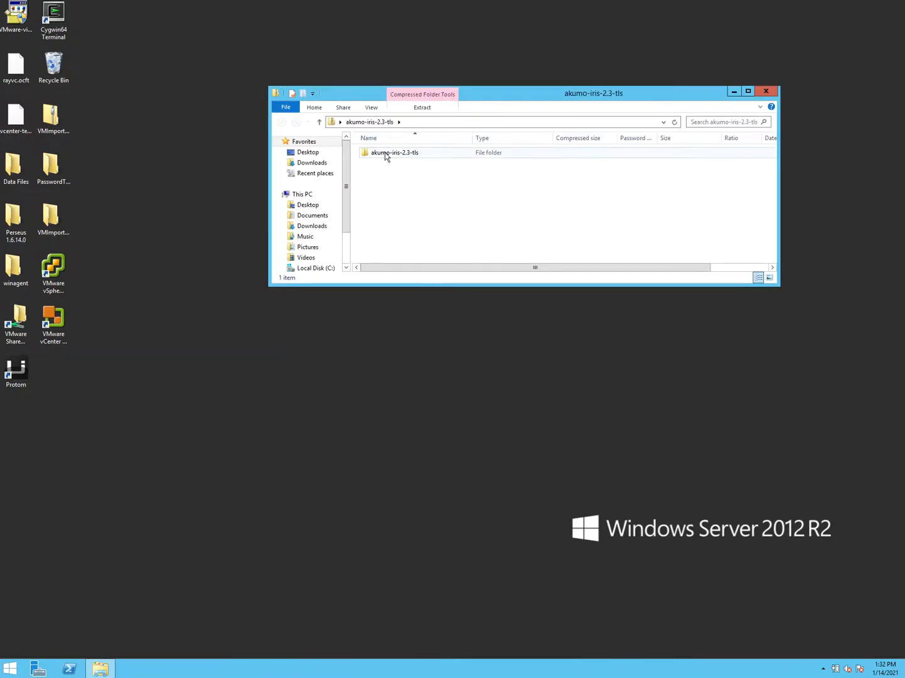
left_click(429, 108)
left_click(599, 131)
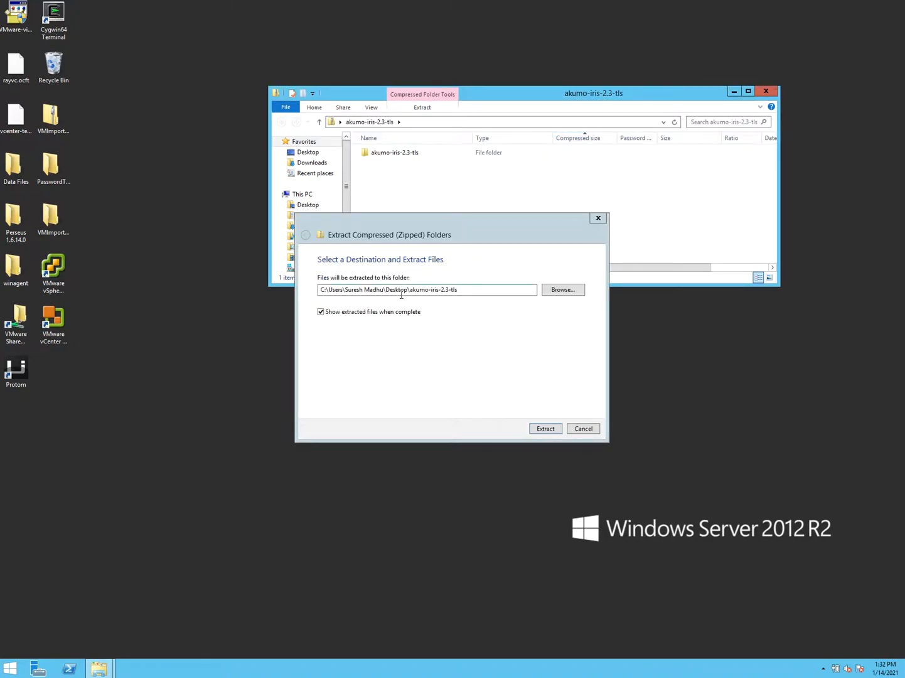
left_click(540, 428)
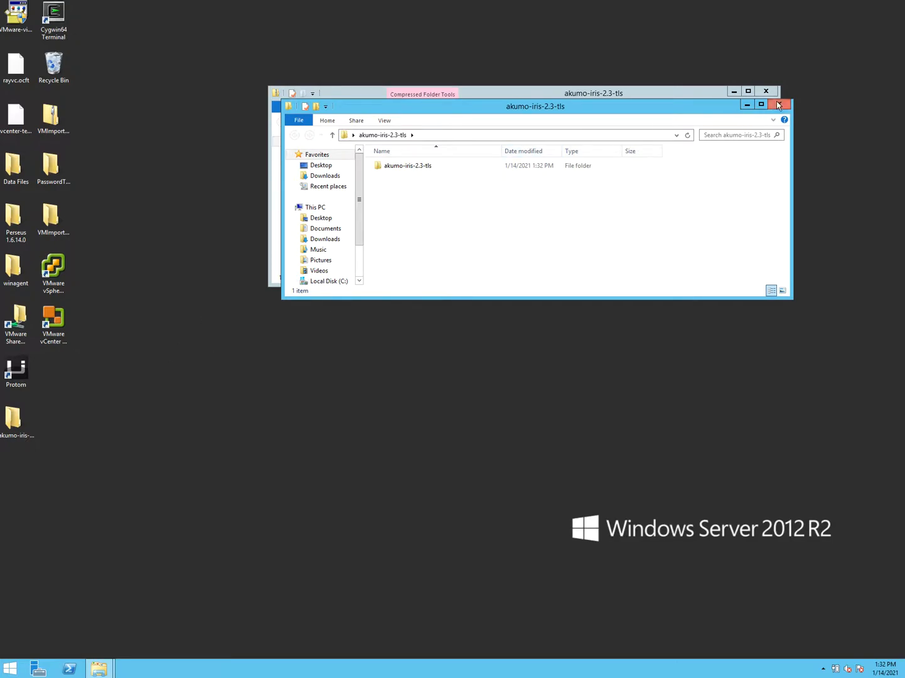
- Run setup from akumo-iris-2.3-tls\scanner, approve the install, and move the connection window lower
double_click(382, 166)
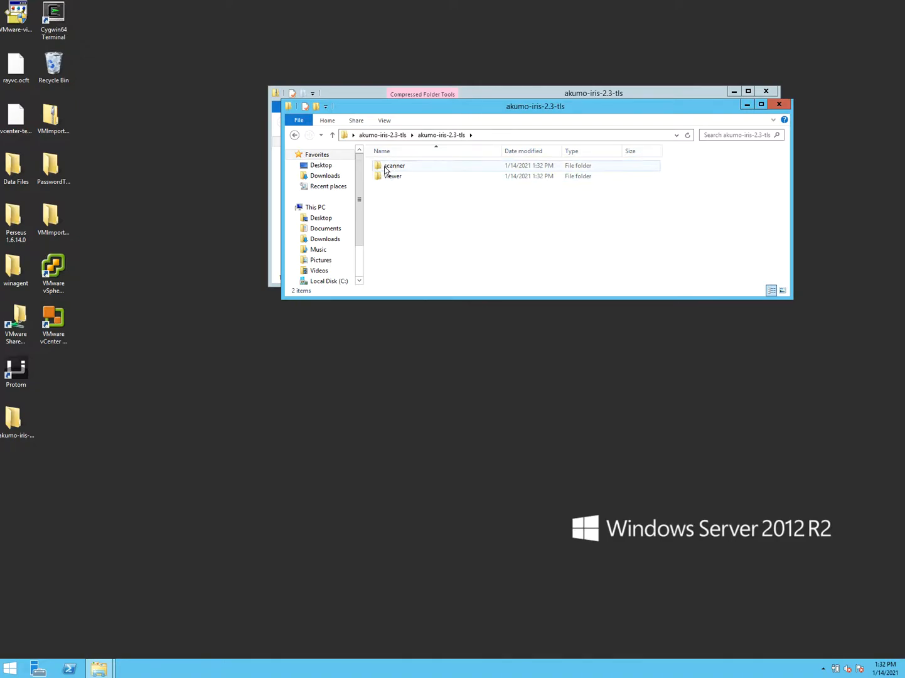
double_click(381, 167)
double_click(390, 187)
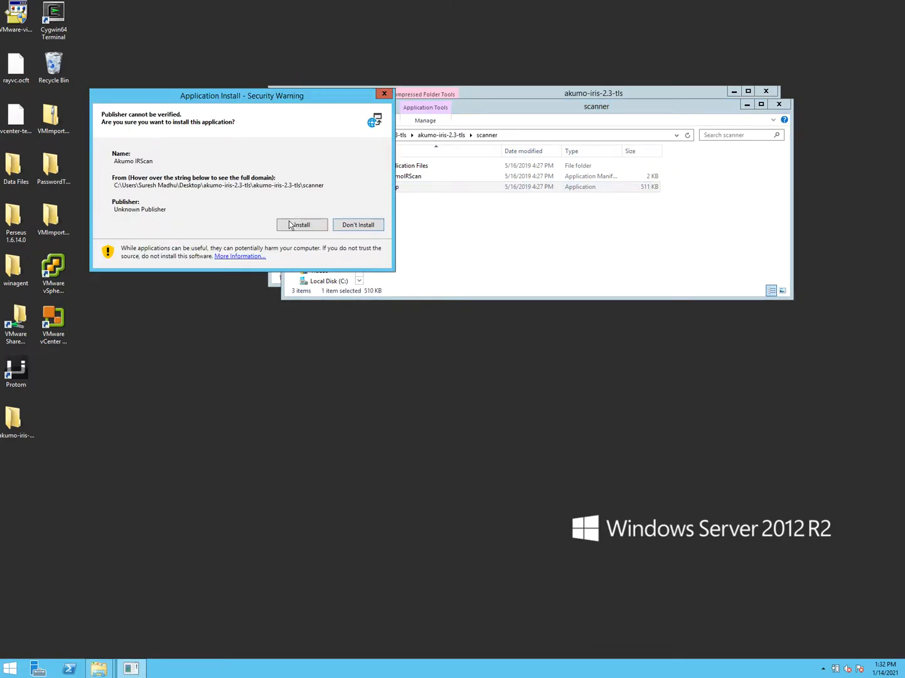
left_click(295, 225)
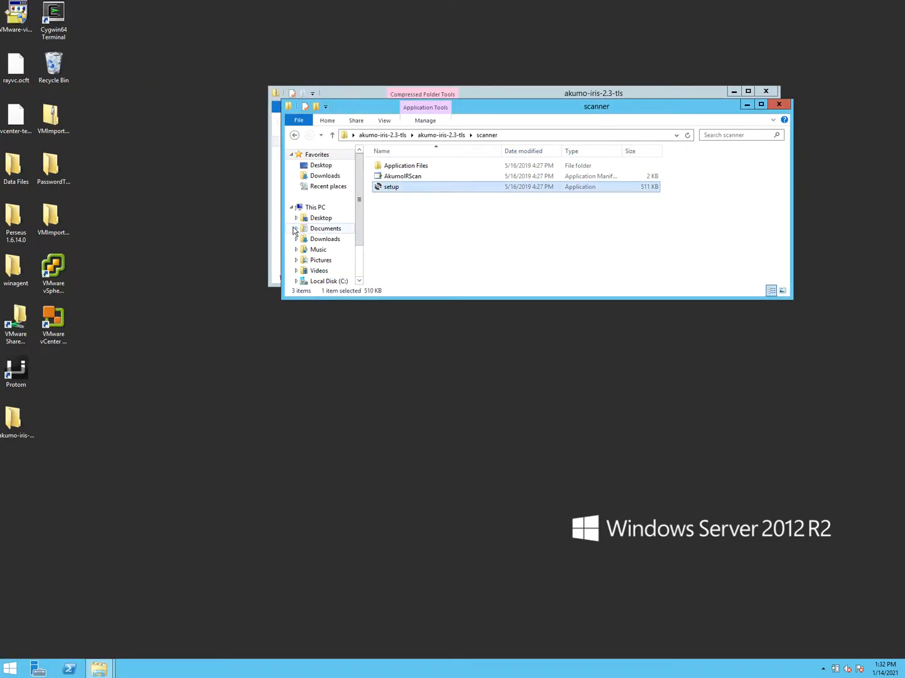
left_click_drag(419, 252, 399, 370)
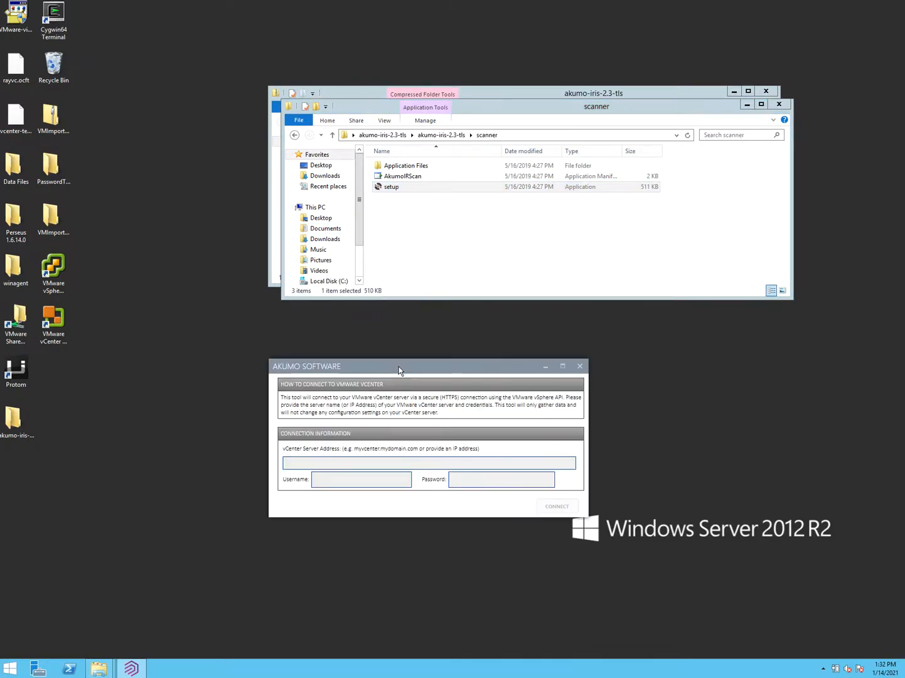
- Connect to vcenter-2020.akumosoft.com with the account's username and password
left_click(341, 464)
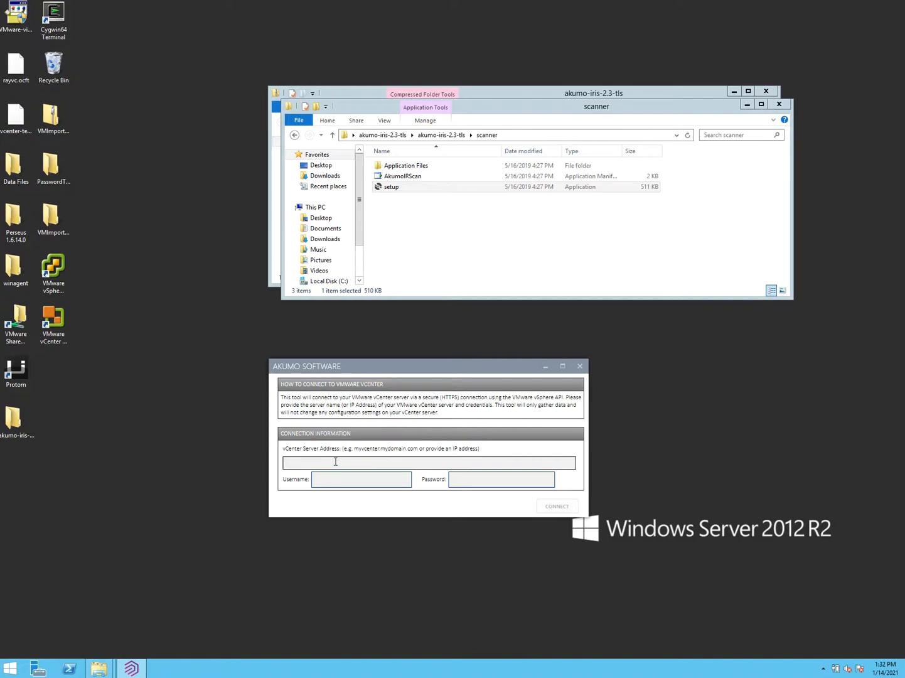
type("vcenter-2020.akumosoft.com")
key("Tab")
key("Tab")
type("*****")
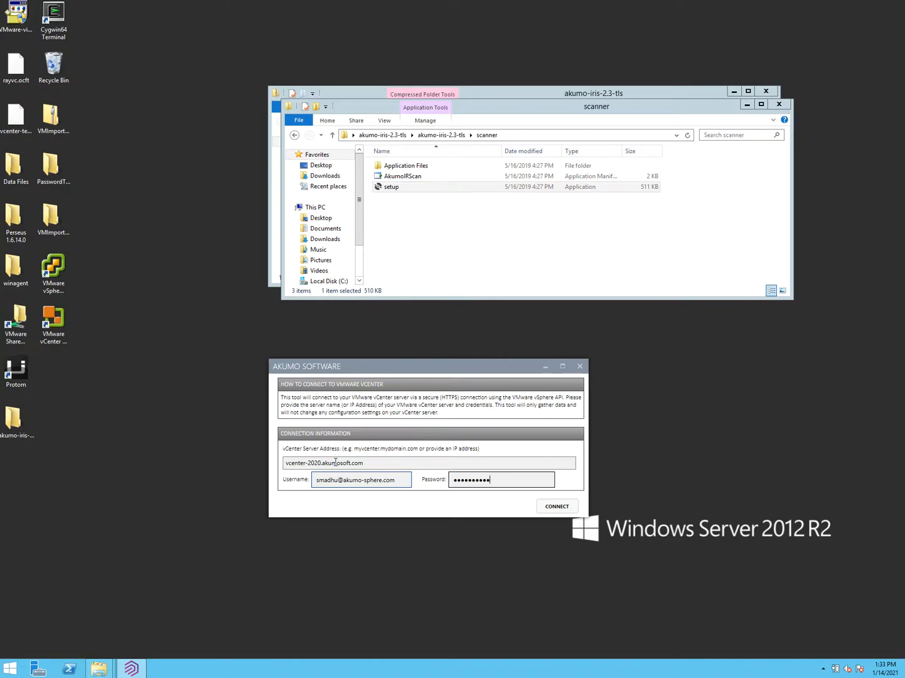
left_click(549, 504)
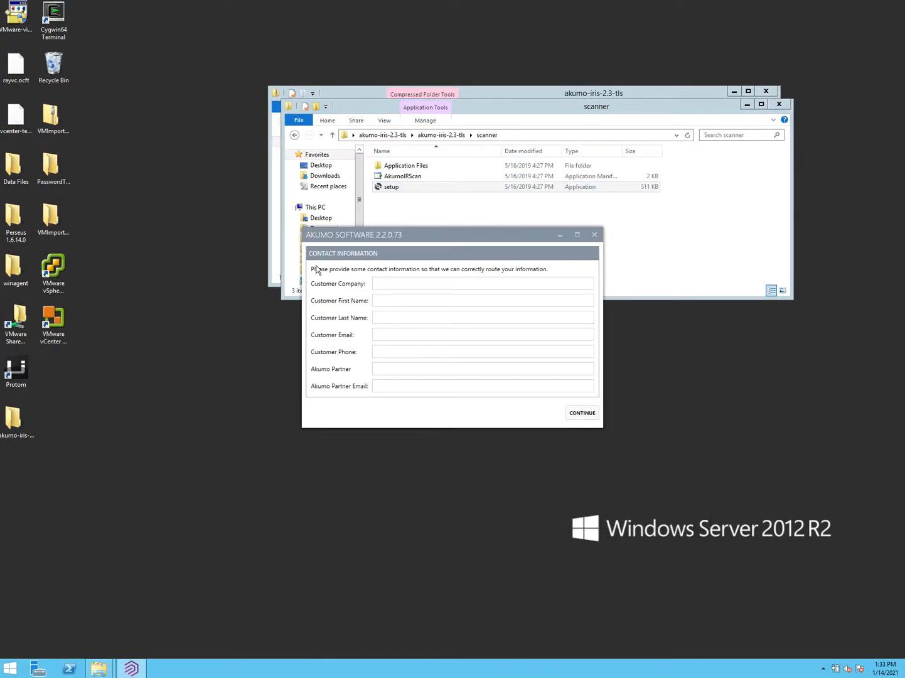
- Continue past the contact form and save the results as vcenter-2020 on the Desktop
left_click_drag(344, 229, 343, 335)
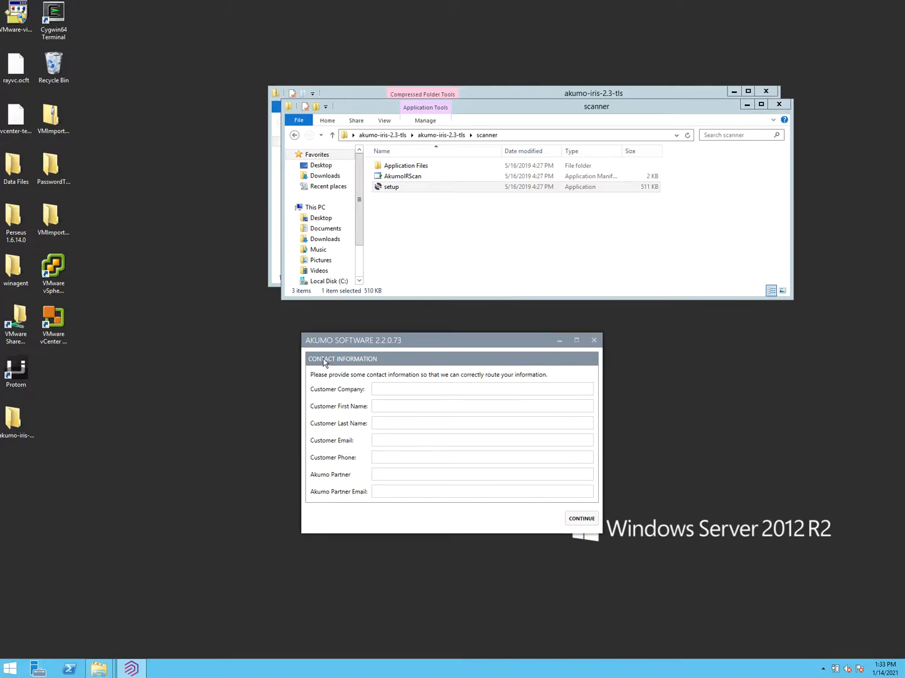
left_click(582, 520)
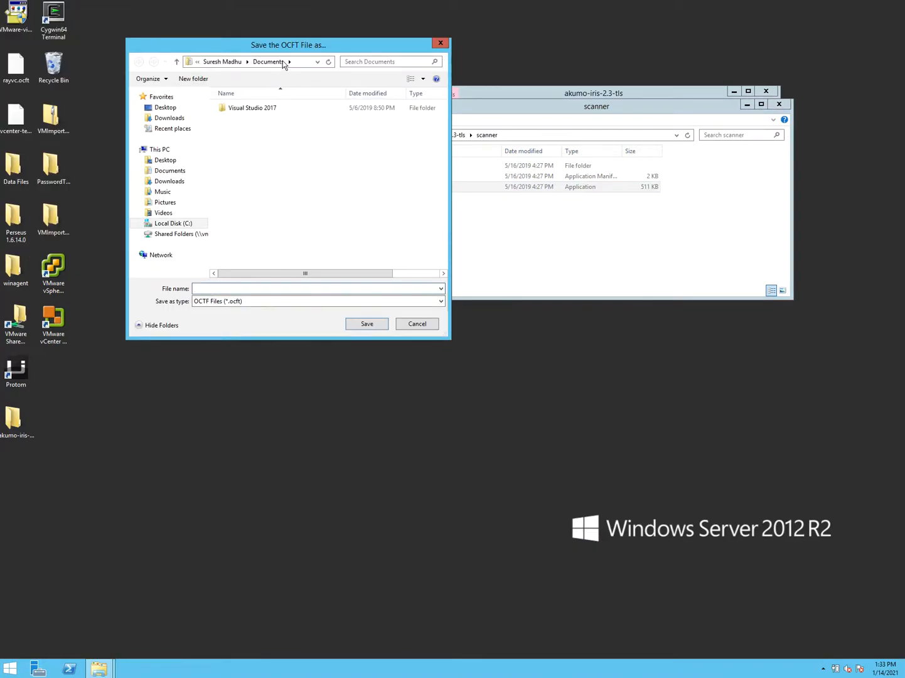
left_click_drag(283, 45, 284, 158)
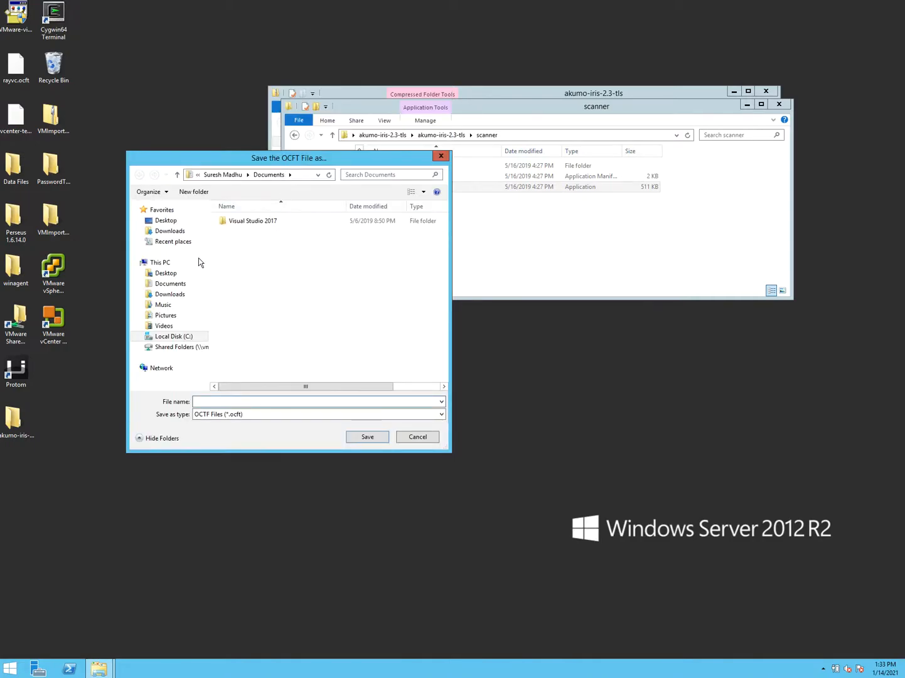
left_click(165, 273)
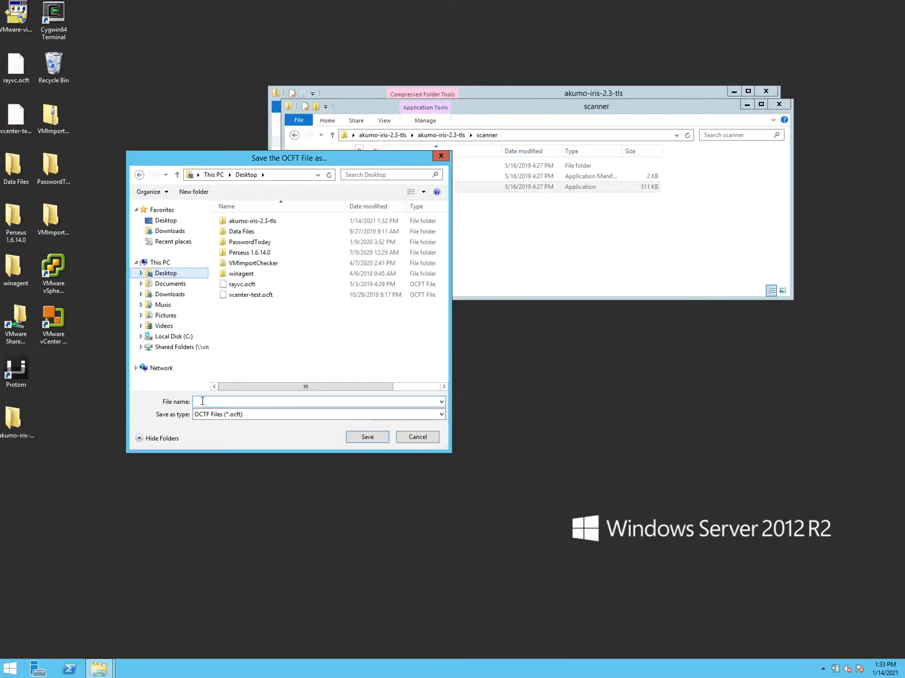
type("vcenter")
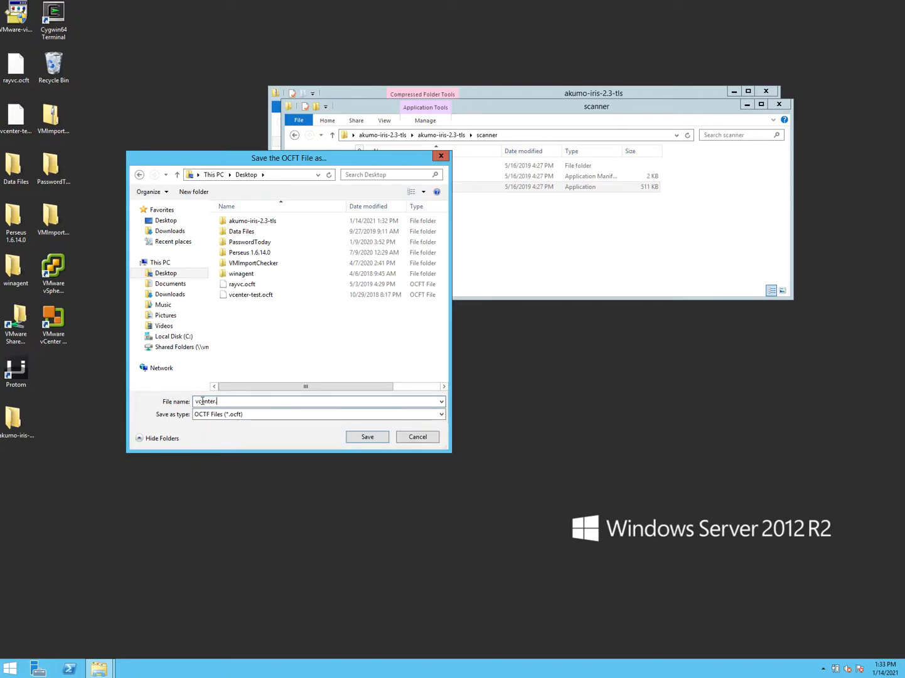
type("-2020")
left_click(371, 437)
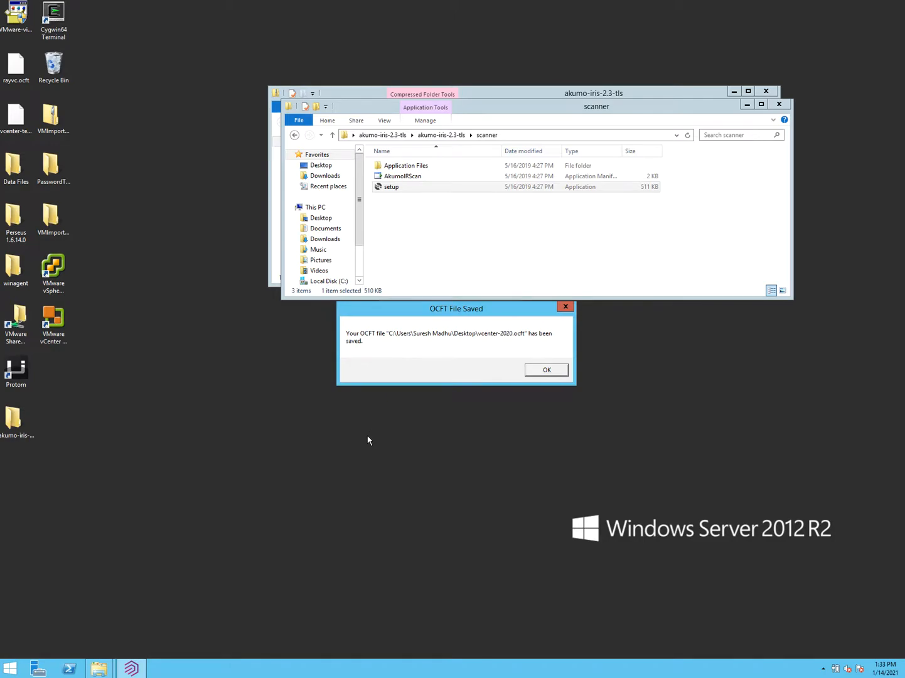
- Dismiss the saved confirmation and close the scanner and zip folder windows
left_click(546, 370)
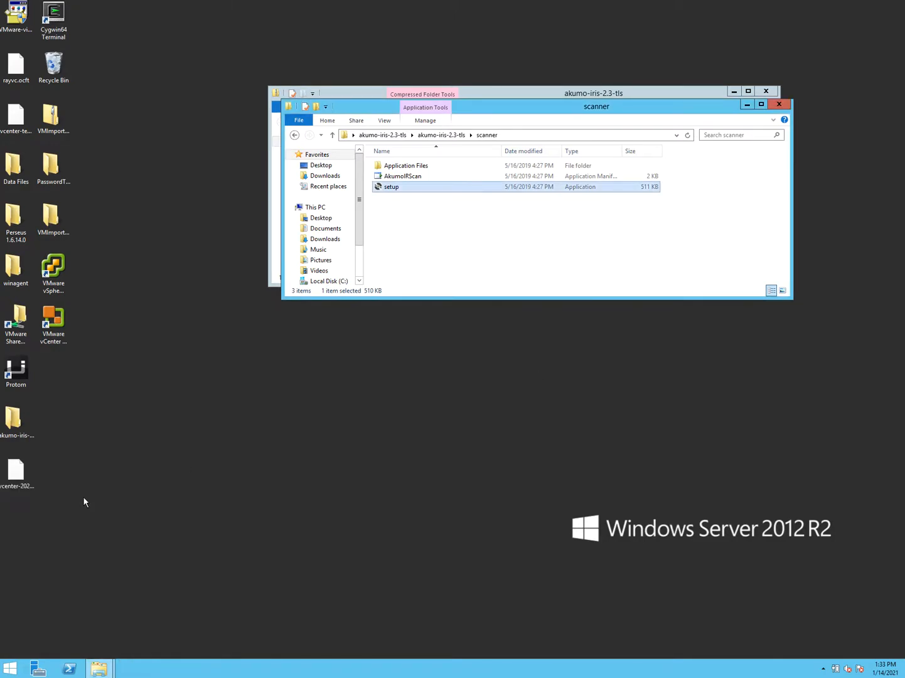
left_click(40, 471)
left_click(779, 103)
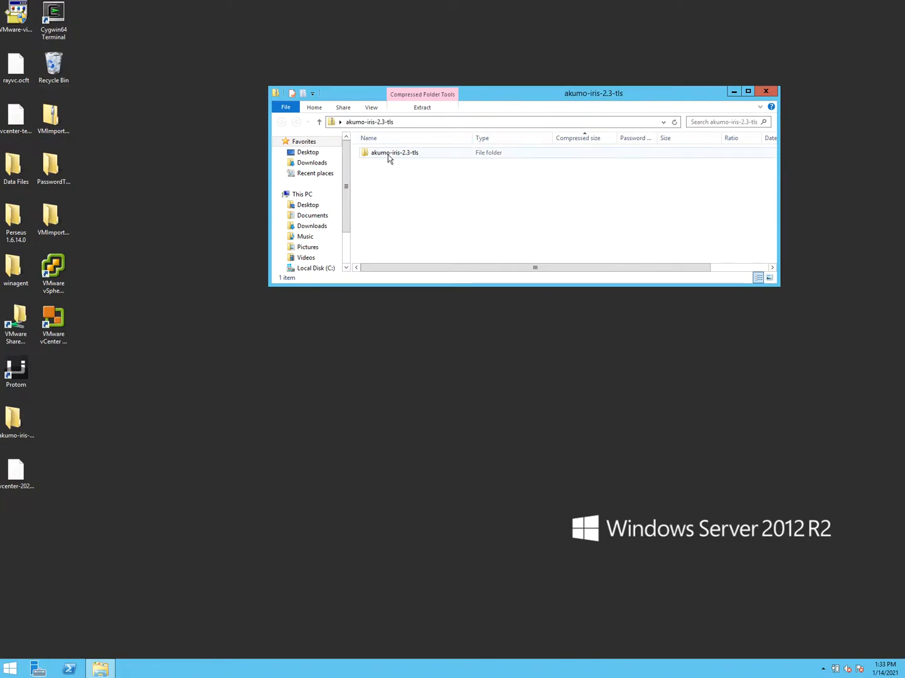
left_click(768, 92)
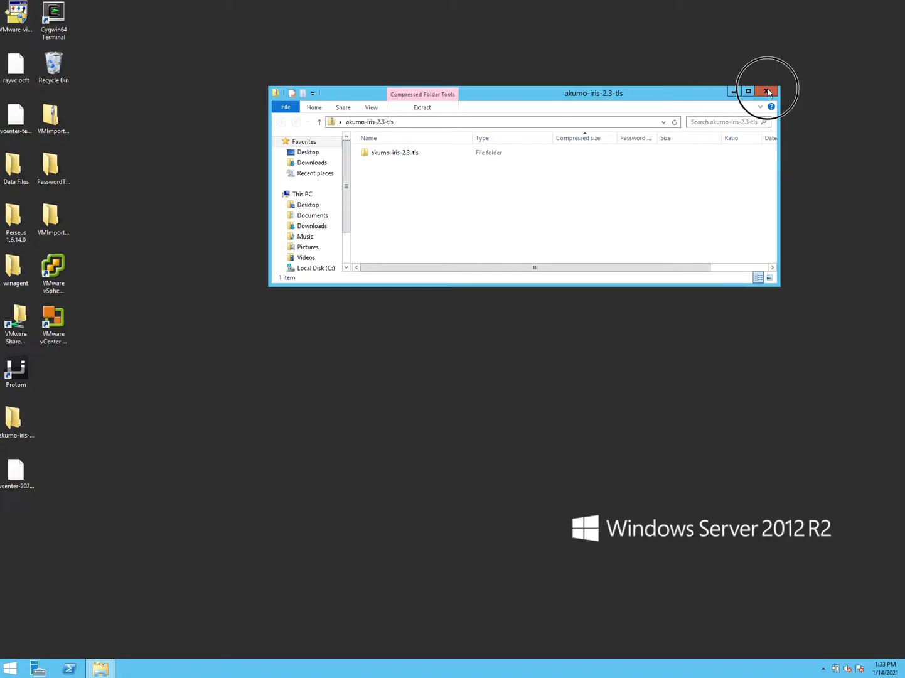
- Run setup from akumo-iris-2.3-tls\viewer and confirm installing Akumo IRView
double_click(15, 419)
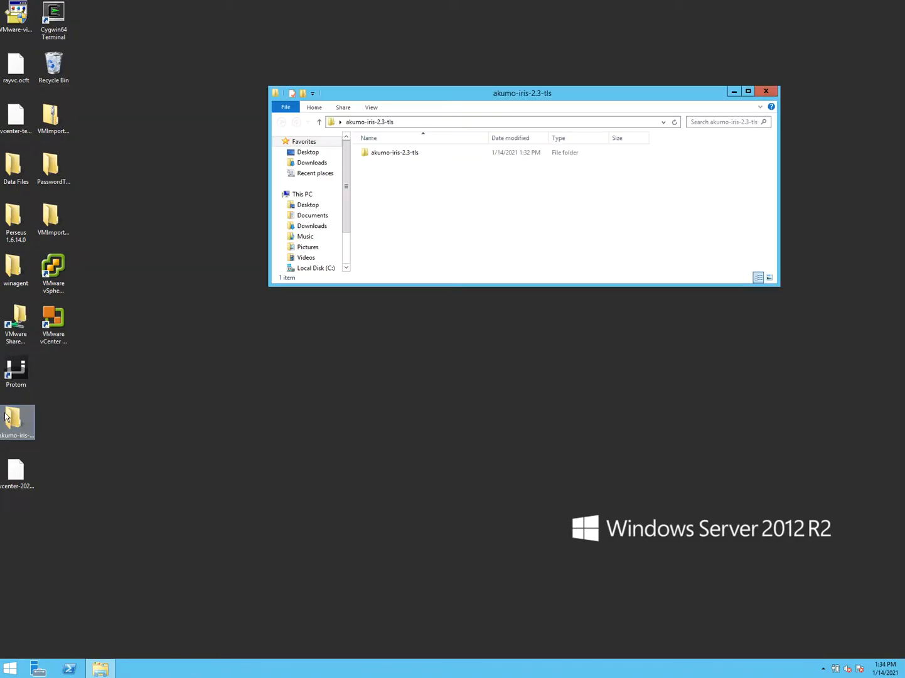
double_click(373, 153)
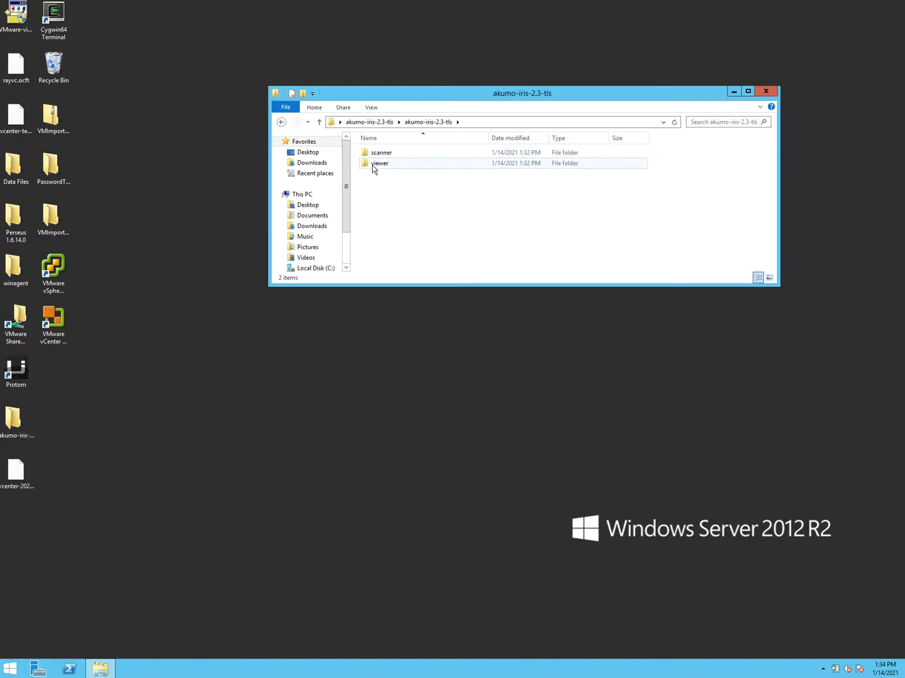
double_click(374, 165)
double_click(377, 174)
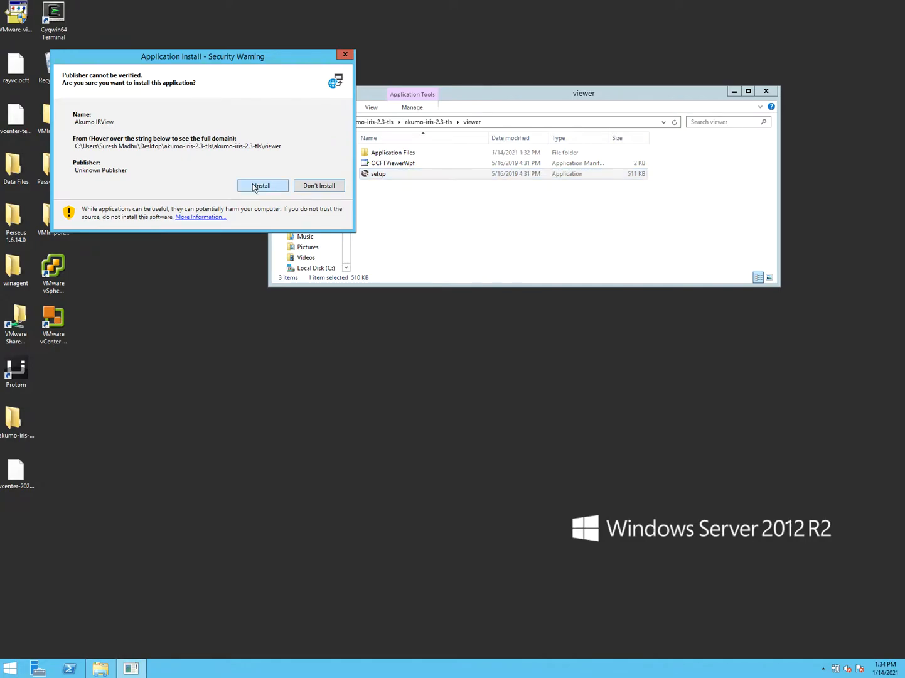
left_click(259, 184)
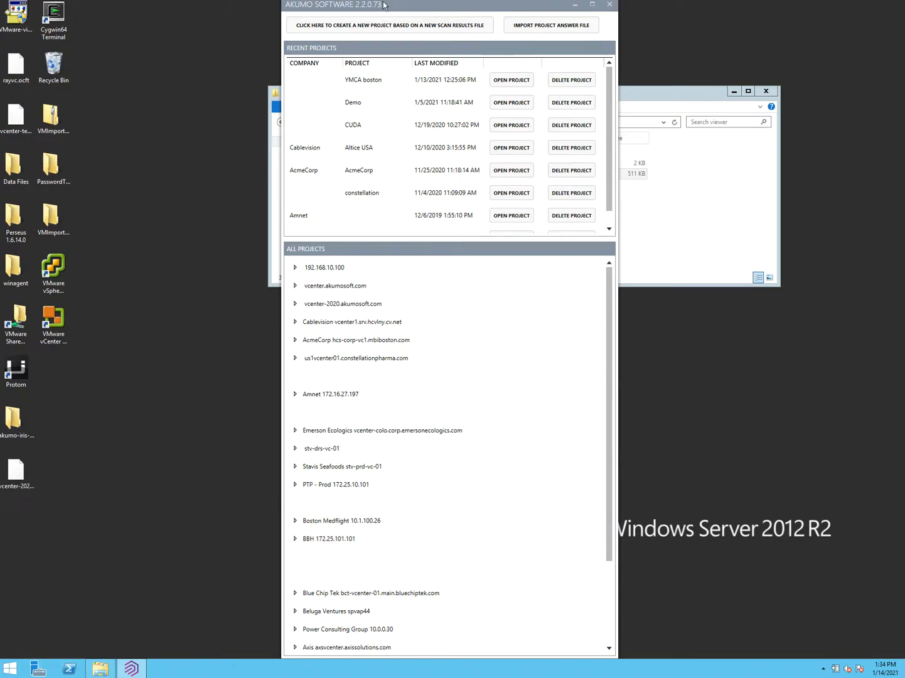
- Create a new project from the Desktop scan file vcenter-2020.ocft
left_click_drag(383, 6, 333, 41)
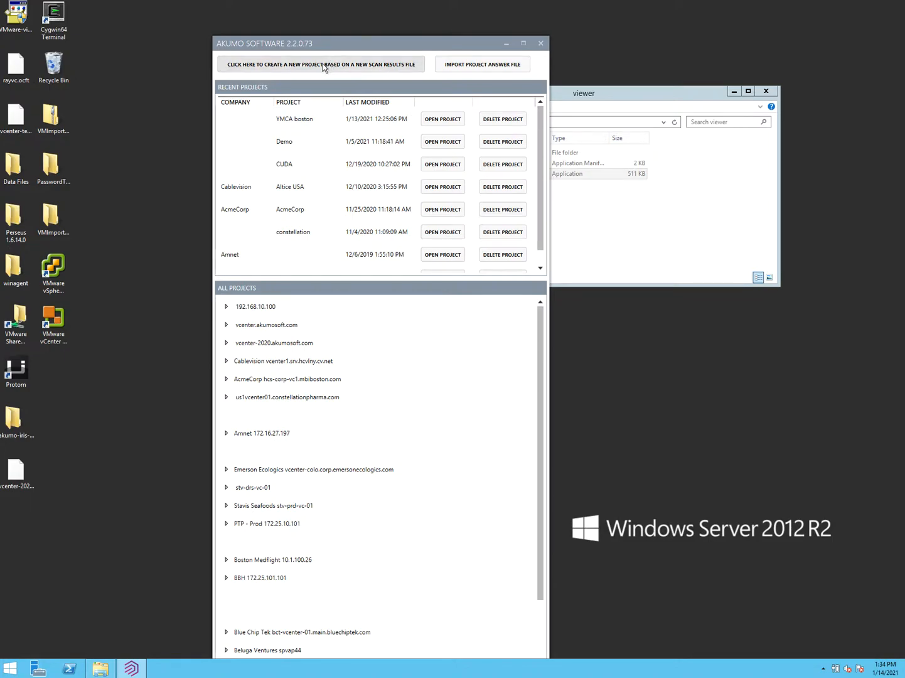
left_click(293, 64)
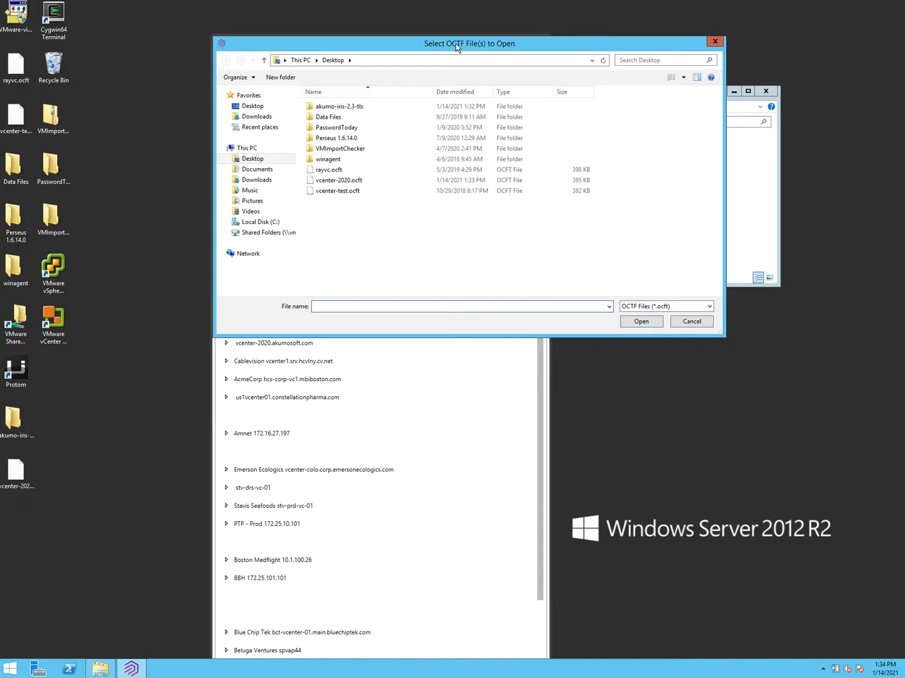
left_click(254, 159)
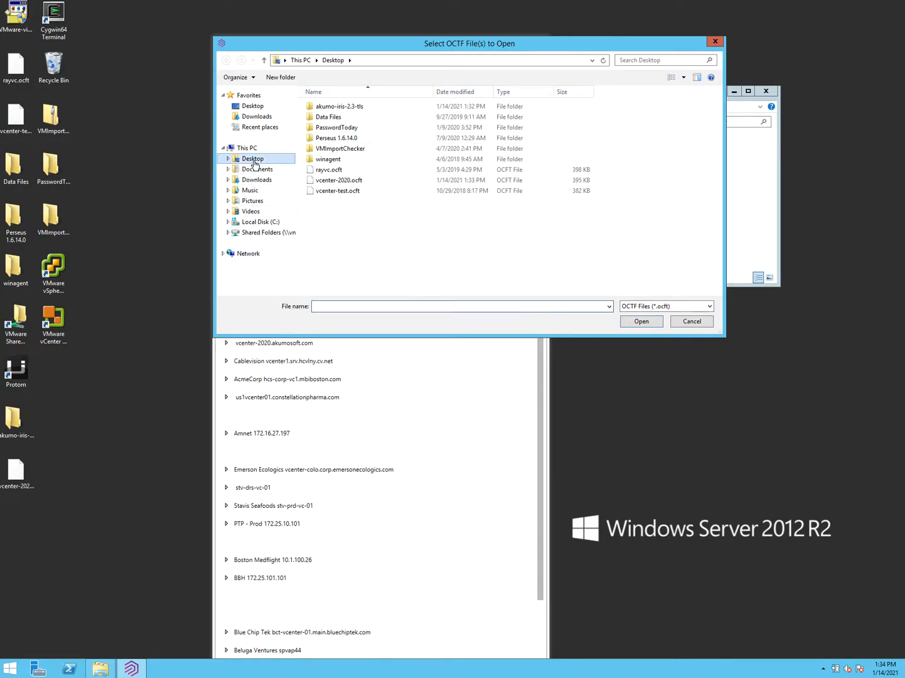
double_click(339, 181)
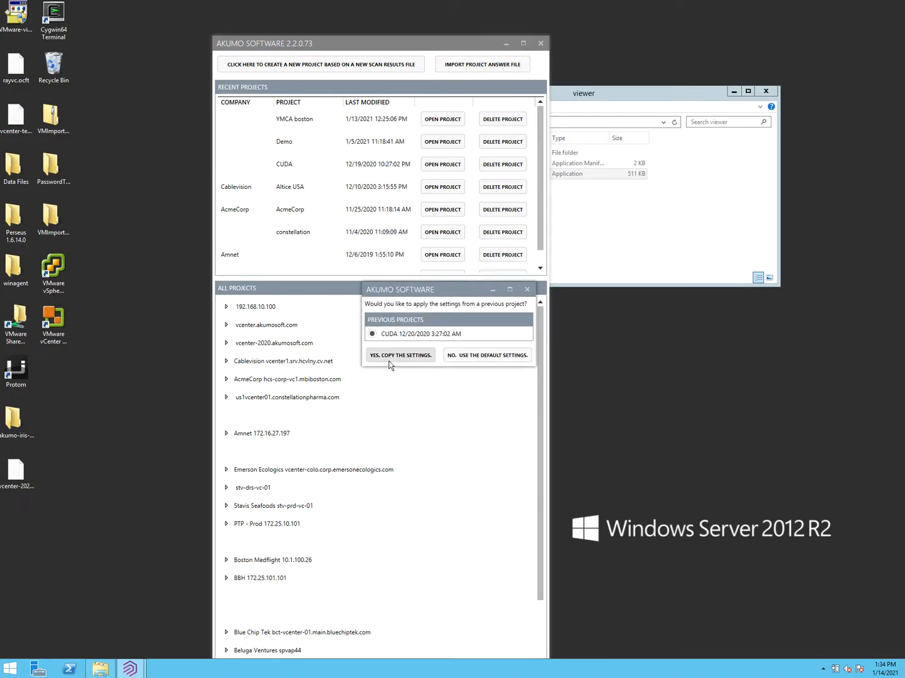
- Use default settings and keep the project name vcenter-2020 to create the project
left_click(465, 356)
left_click(441, 349)
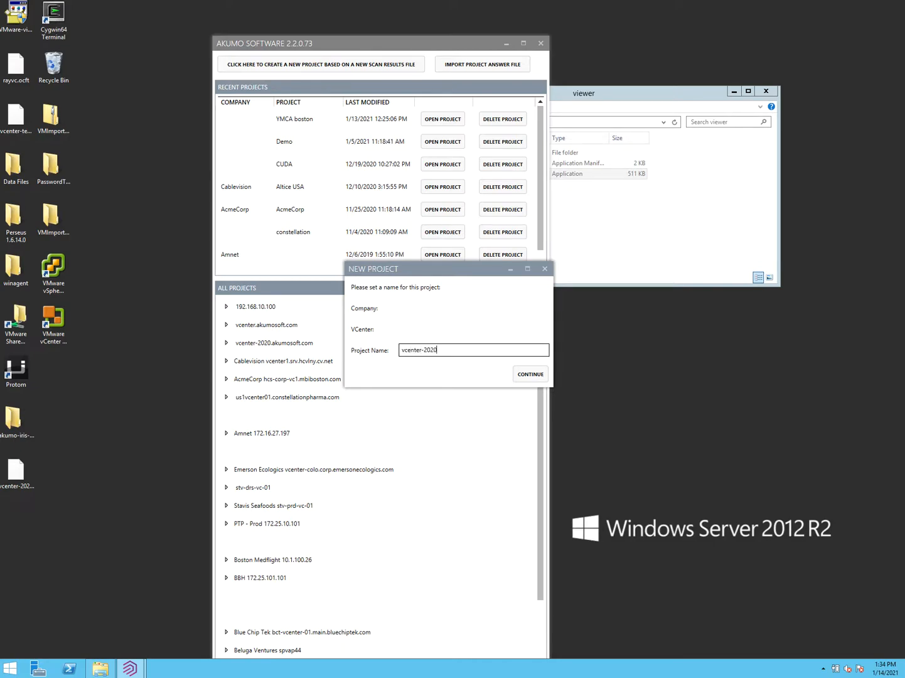
left_click(522, 374)
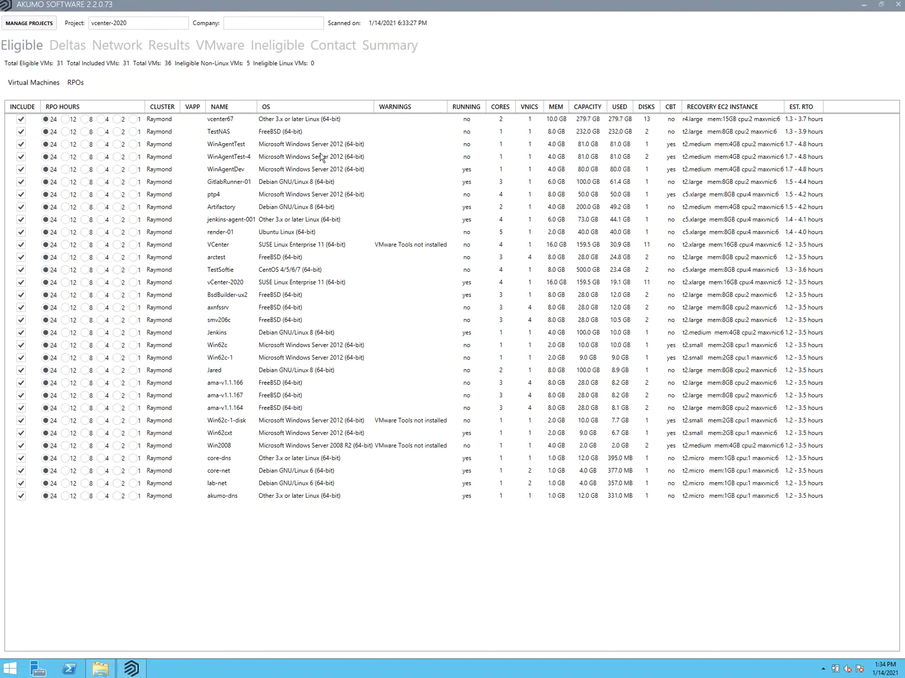
- Sort the VM table by name and exclude all virtual machines
left_click(220, 108)
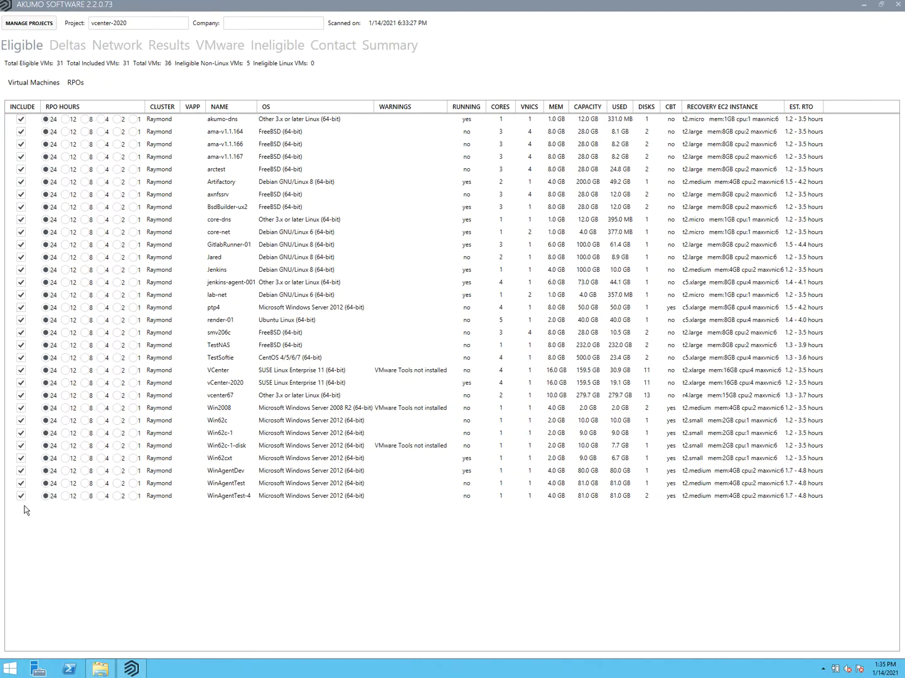
left_click(36, 81)
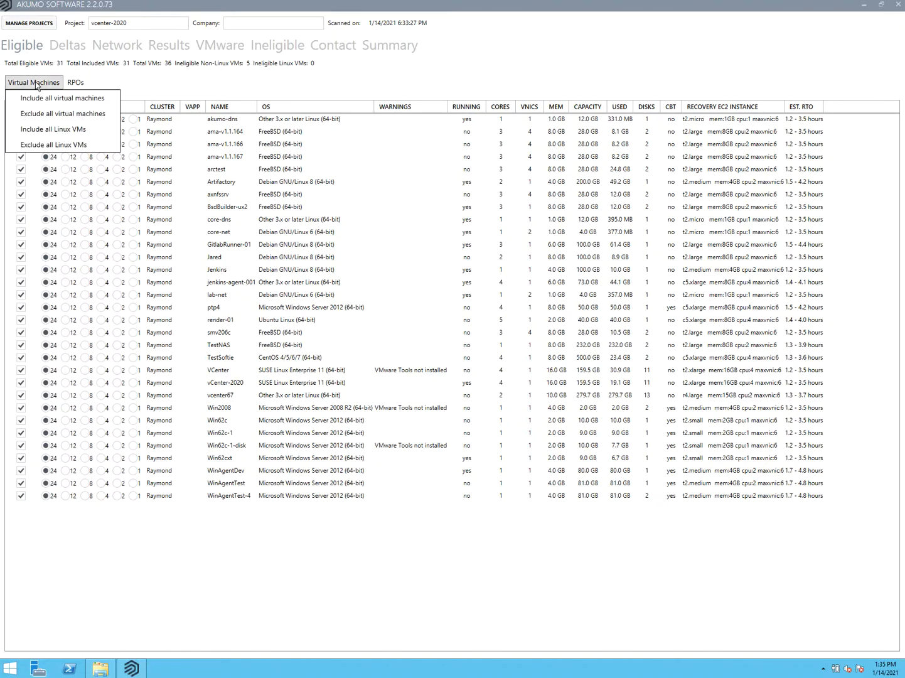
left_click(36, 115)
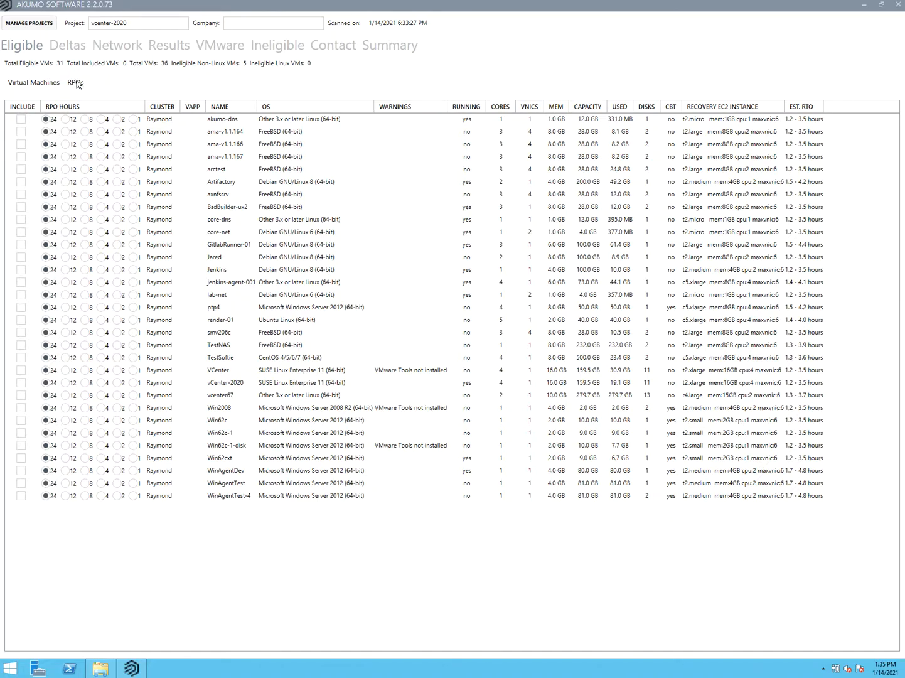
- Include ama-v1.1.166, ama-v1.1.167, arctest, Artifactory and axnfssrv
left_click(21, 144)
left_click(21, 157)
left_click(20, 168)
left_click(21, 182)
left_click(20, 194)
- Set a 12-hour RPO on ama-v1.1.166 and ama-v1.1.167, then view the Deltas estimates
left_click(66, 143)
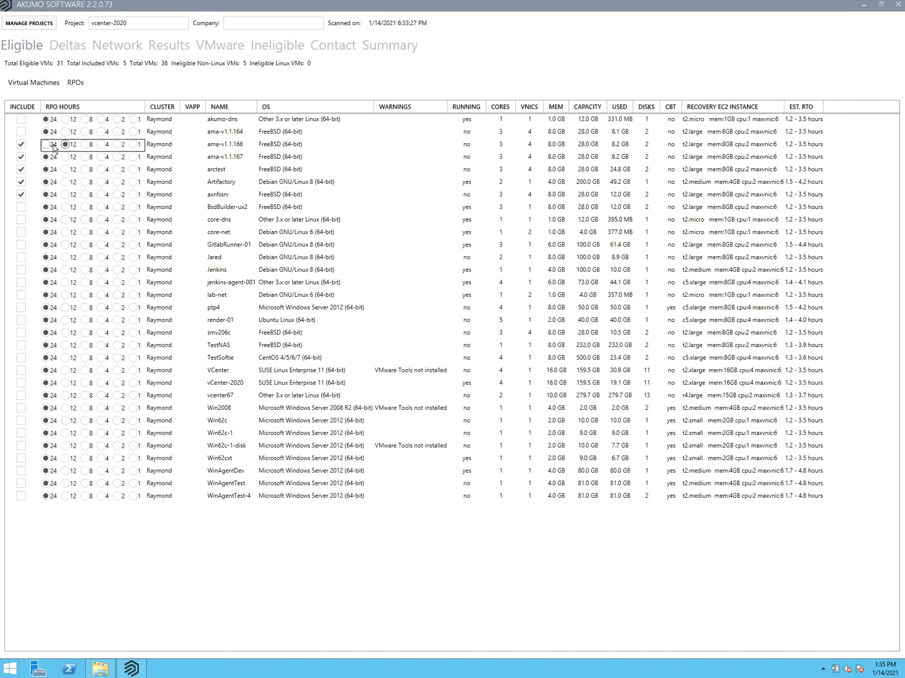
left_click(132, 145)
left_click(45, 144)
left_click(65, 144)
left_click(65, 157)
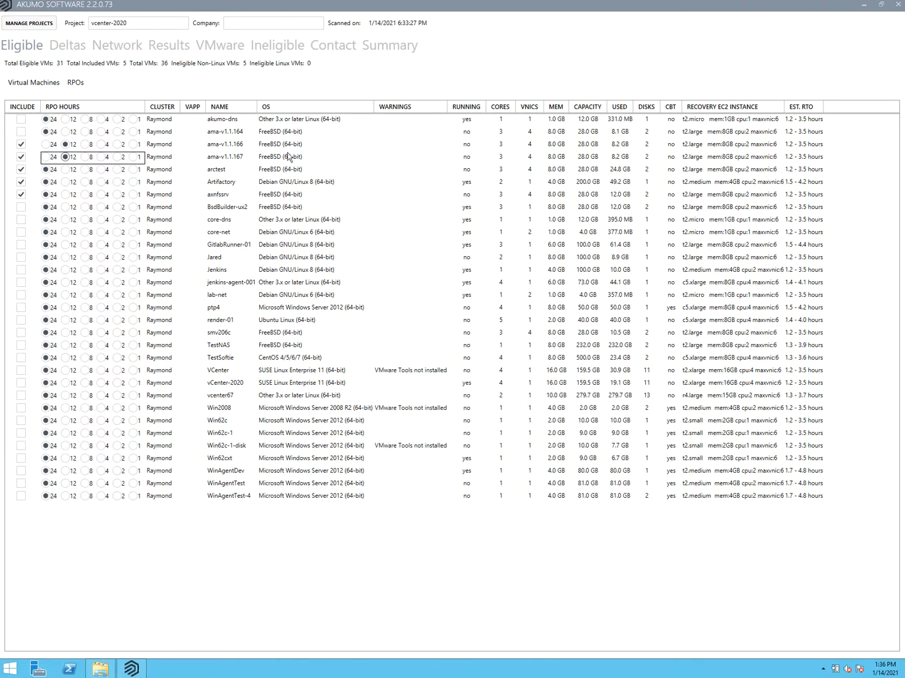
left_click(66, 48)
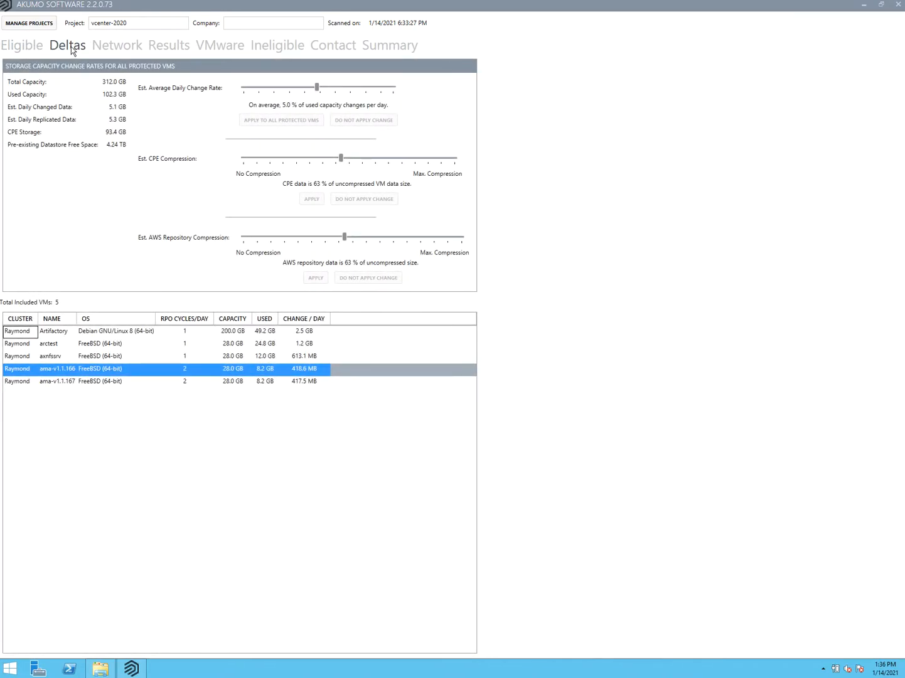
- Switch between the Eligible and Deltas tabs to recheck change-rate estimates
left_click(32, 46)
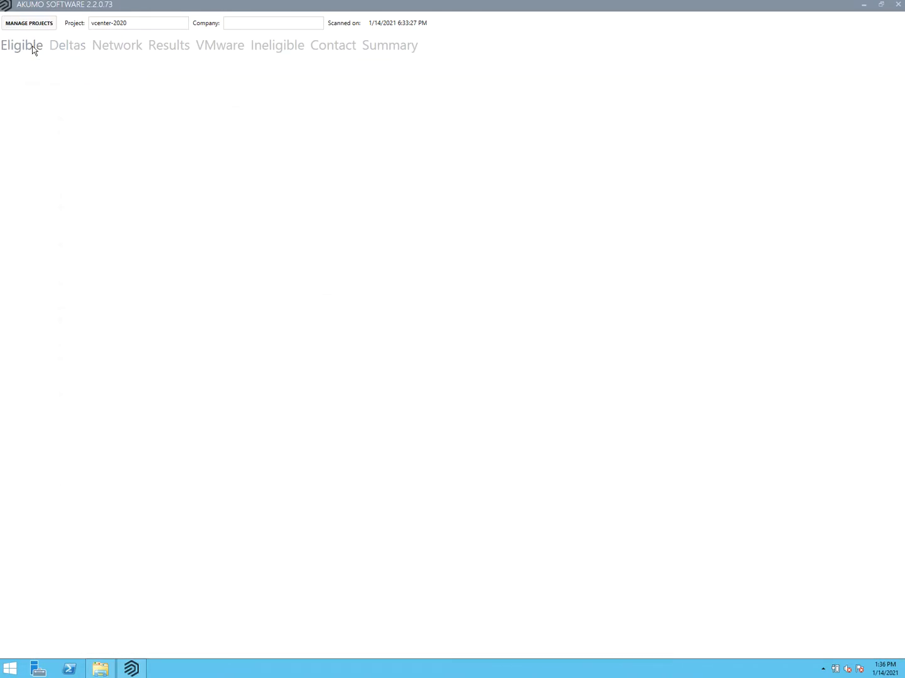
left_click(68, 49)
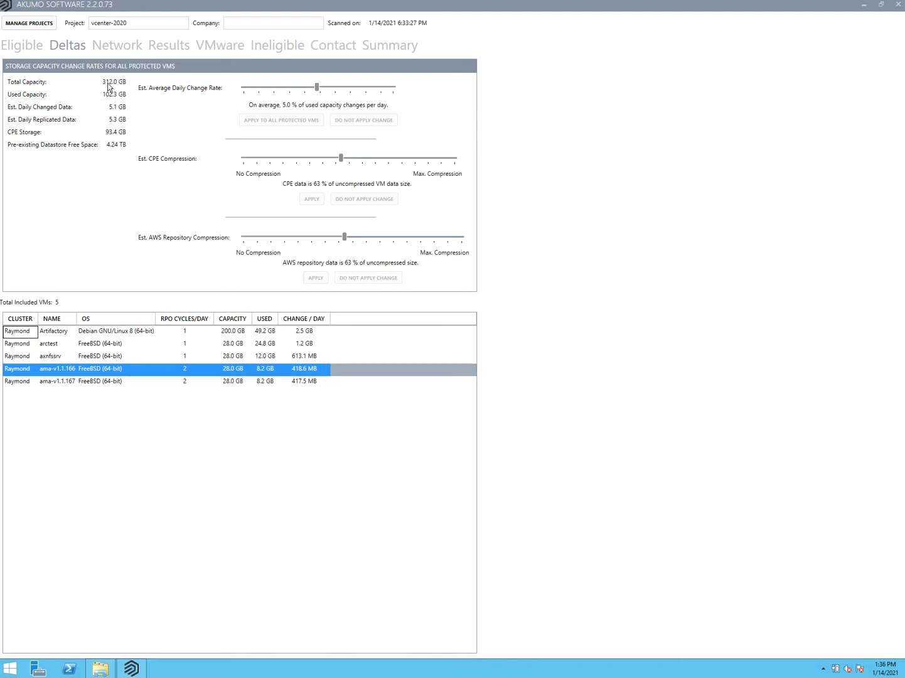
mouse_move(126, 88)
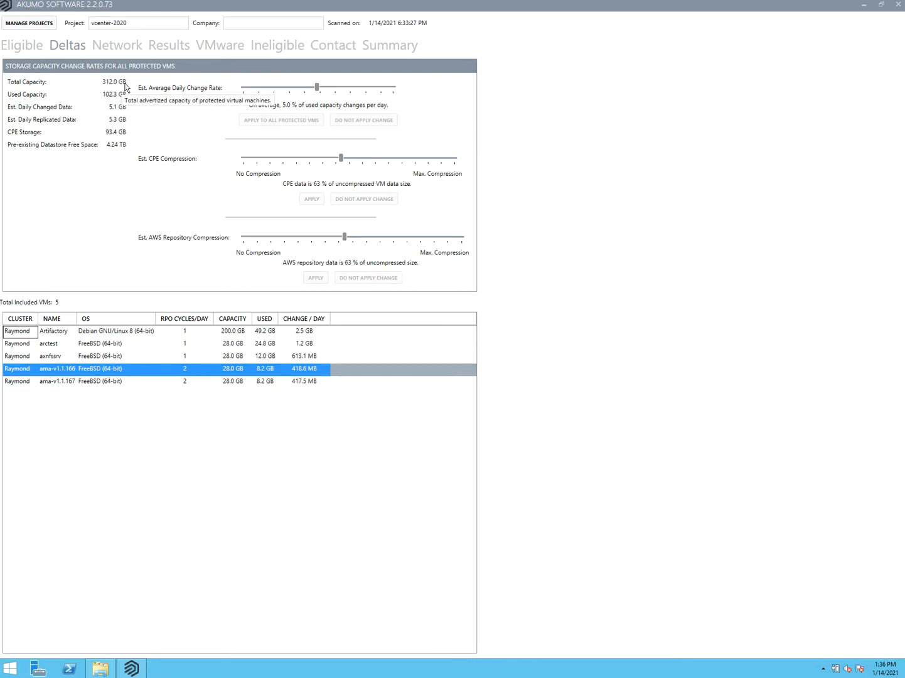
- Include BsdBuilder-ux2, core-dns and core-net, then review Deltas for all 8 VMs
left_click(33, 48)
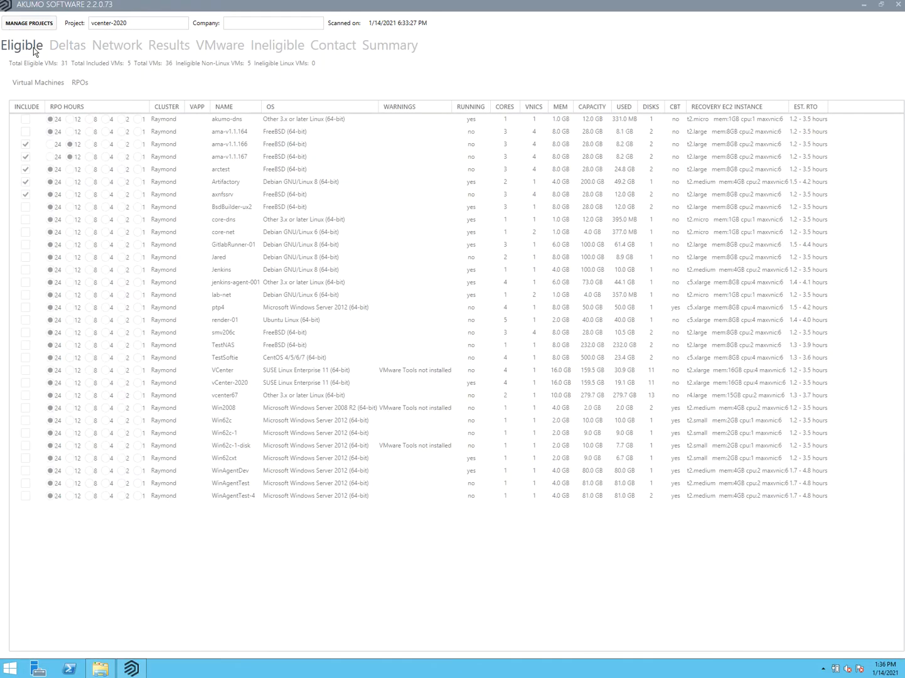
left_click(21, 206)
left_click(20, 219)
left_click(21, 232)
left_click(65, 50)
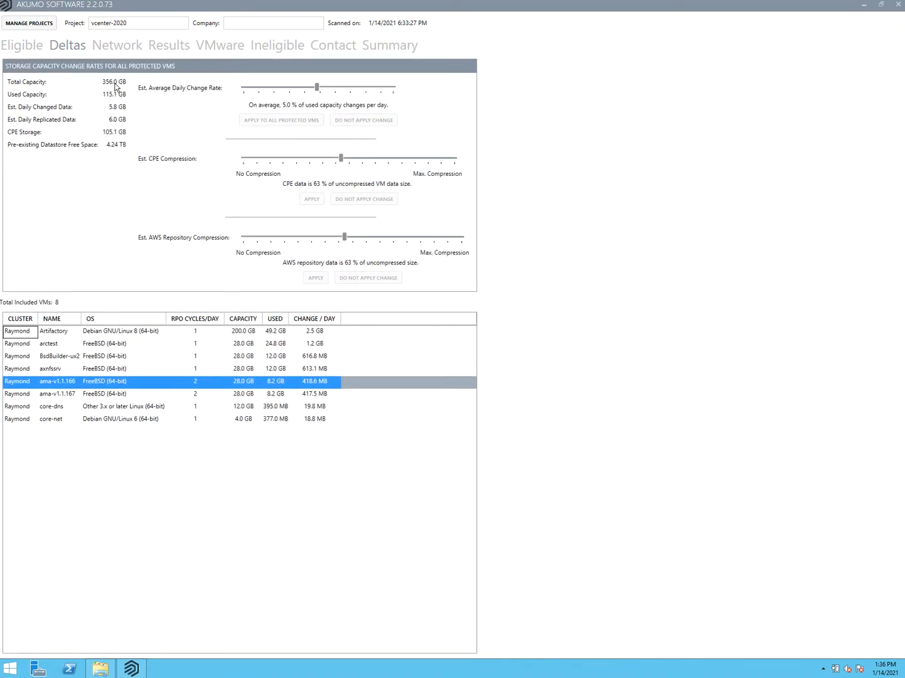
mouse_move(115, 108)
- Enter 1000 as the last-mile upload speed, append 0 to the AWS upload speed, and rerun the simulation
left_click(124, 50)
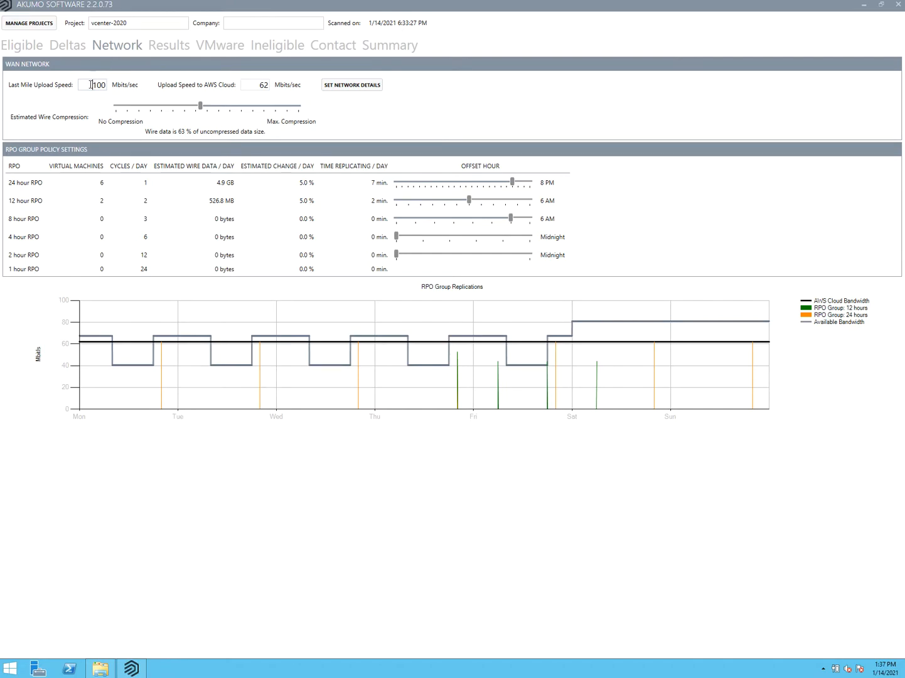
double_click(98, 85)
type("1000")
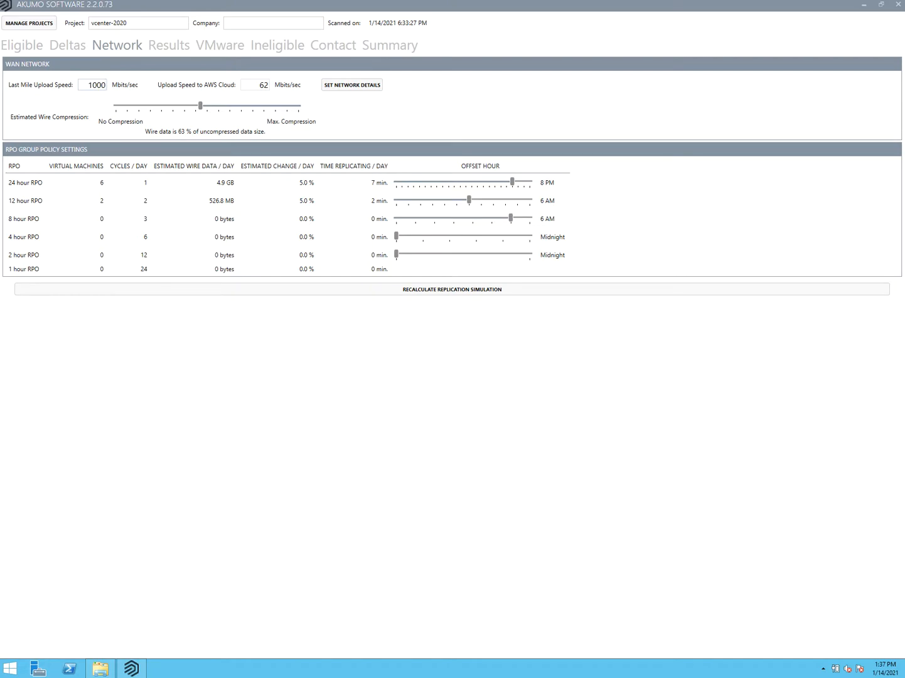
left_click(265, 85)
type("0")
left_click(414, 289)
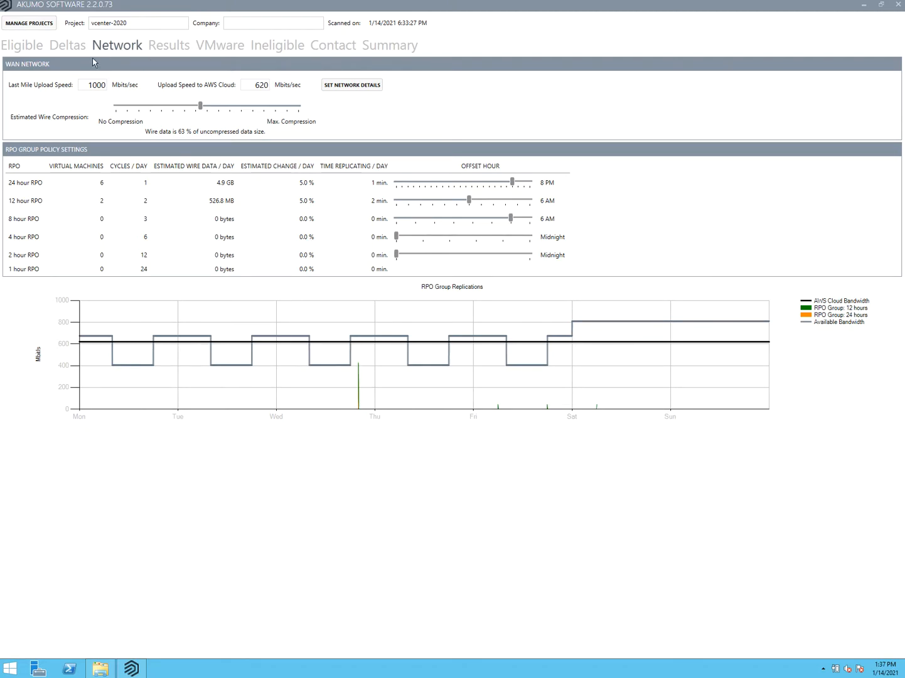
- Correct the upload speeds to 100 and 62 Mbits/sec and recalculate the replication simulation
left_click_drag(101, 85, 121, 86)
key("BackSpace")
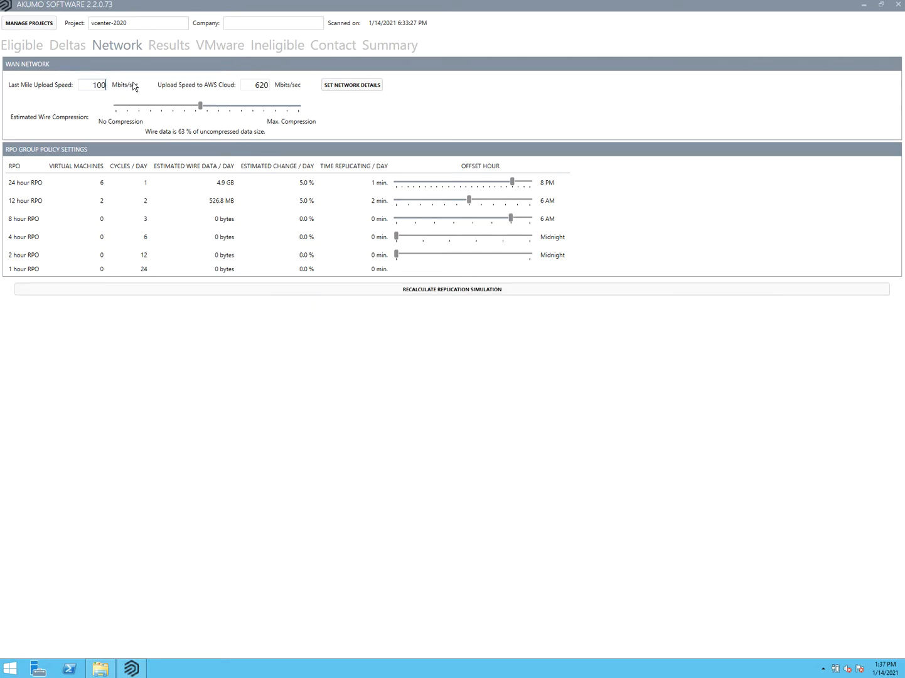
left_click_drag(264, 85, 282, 89)
left_click(397, 288)
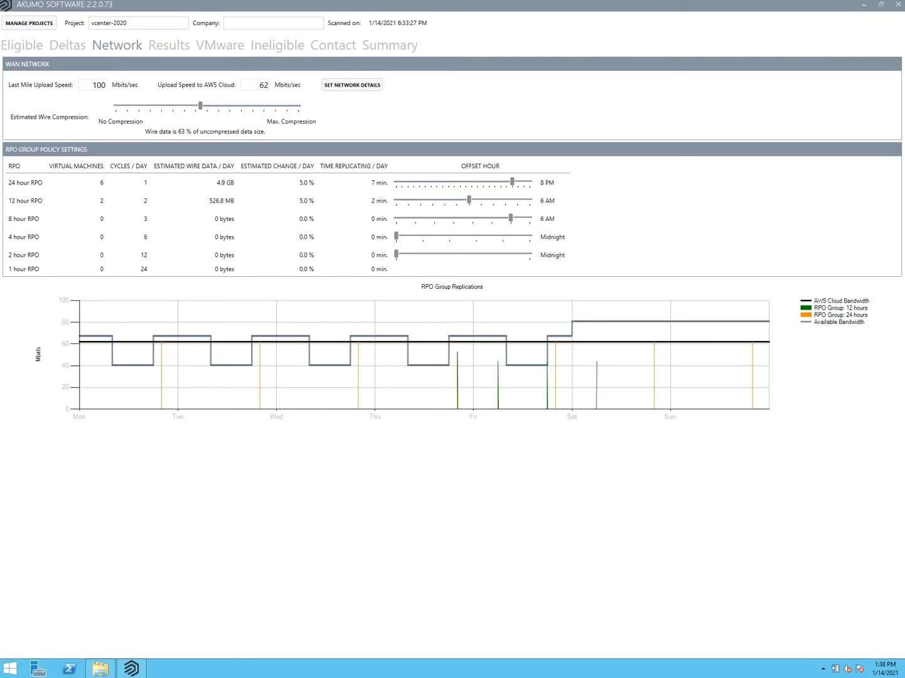
- Include GitlabRunner-01 and Jared in the project, then check the updated AWS cost summary
left_click(398, 49)
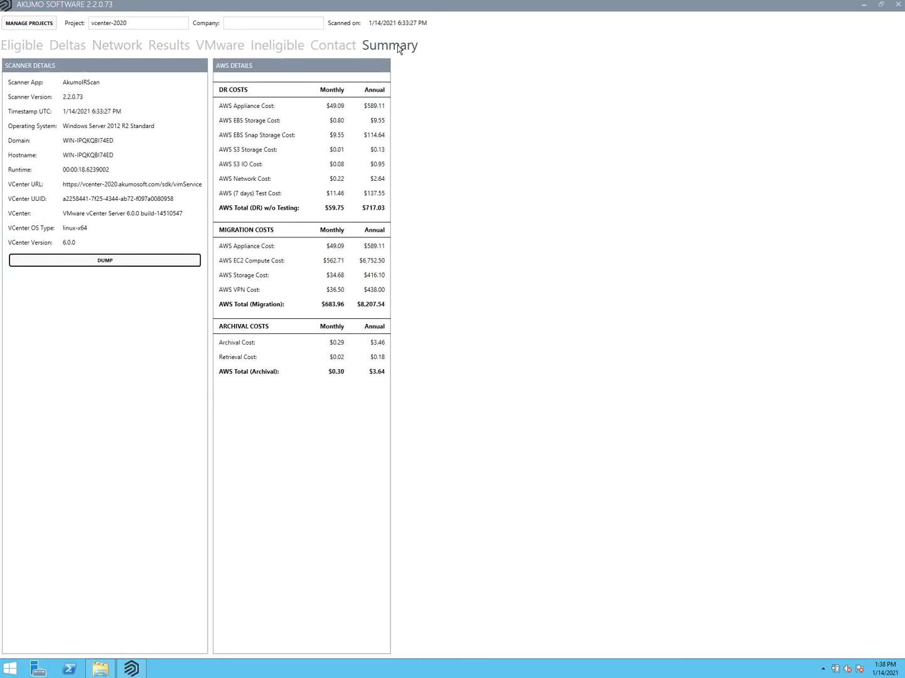
left_click(24, 48)
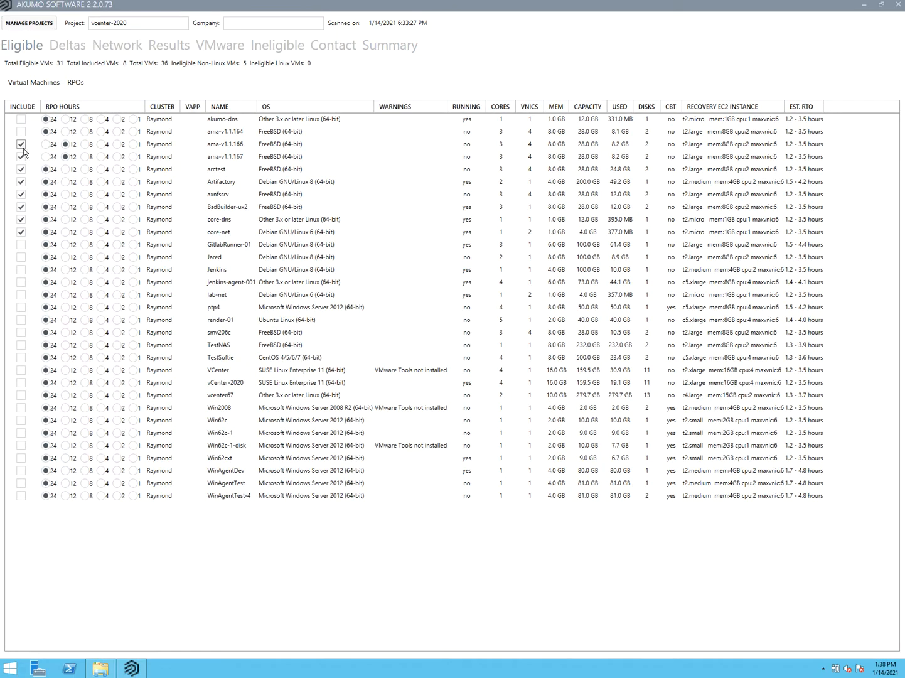
left_click(22, 245)
left_click(22, 258)
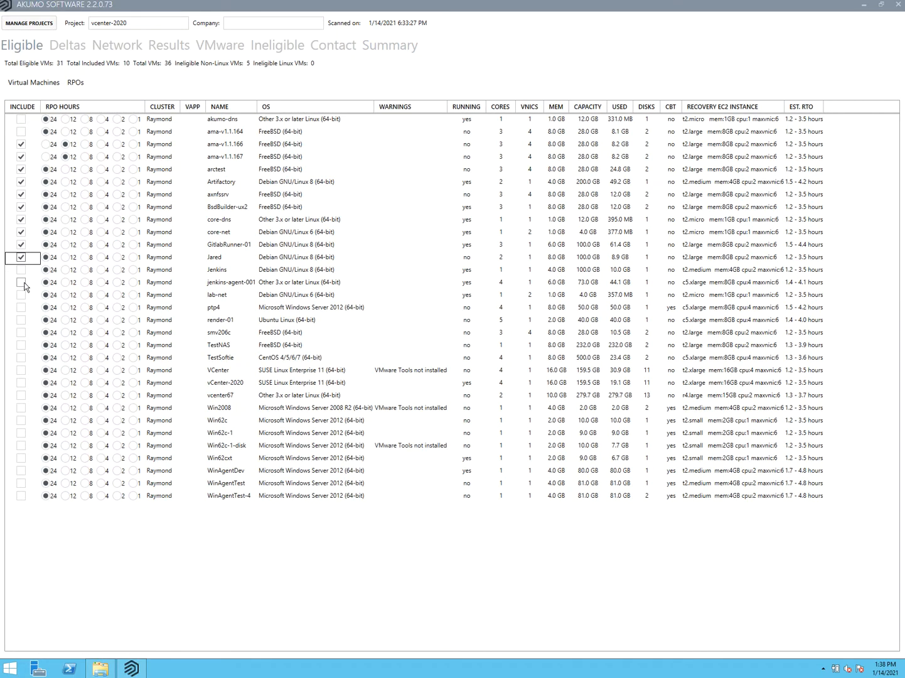
left_click(400, 48)
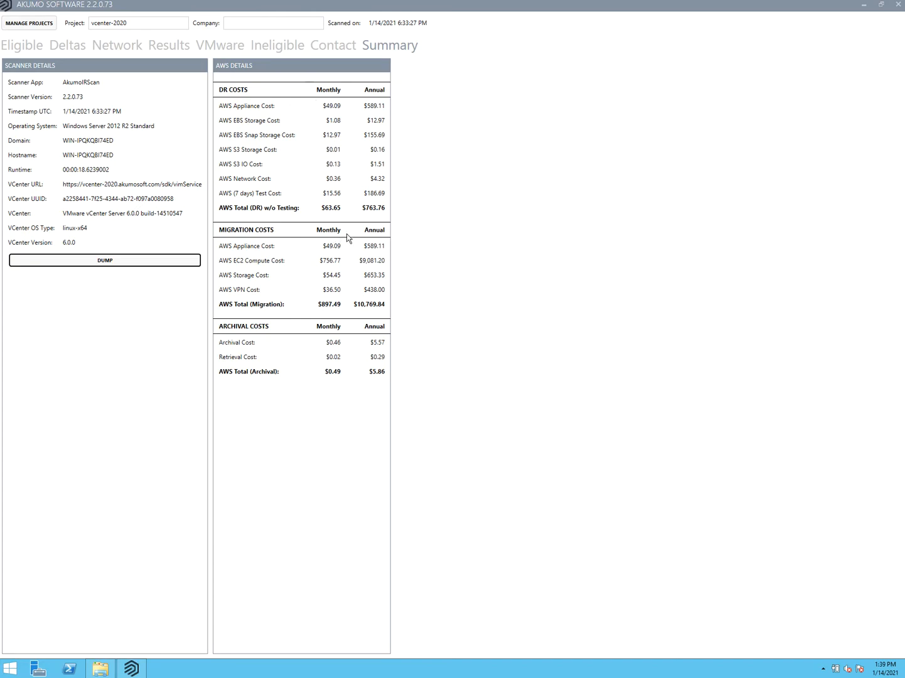
- Include all virtual machines and give ama-v1.1.166 and ama-v1.1.167 a 24-hour RPO
left_click(24, 49)
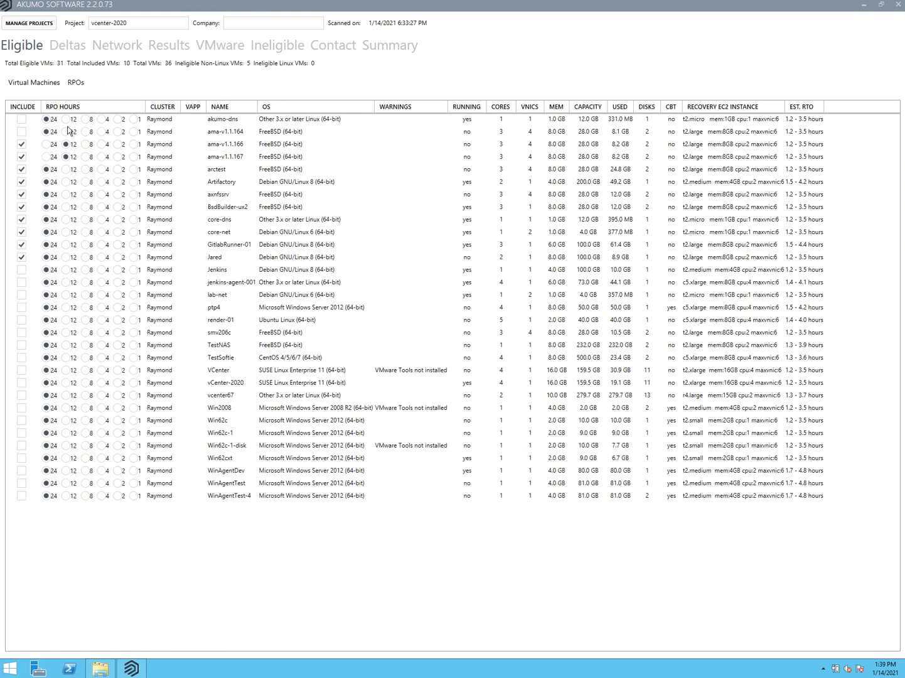
left_click(26, 84)
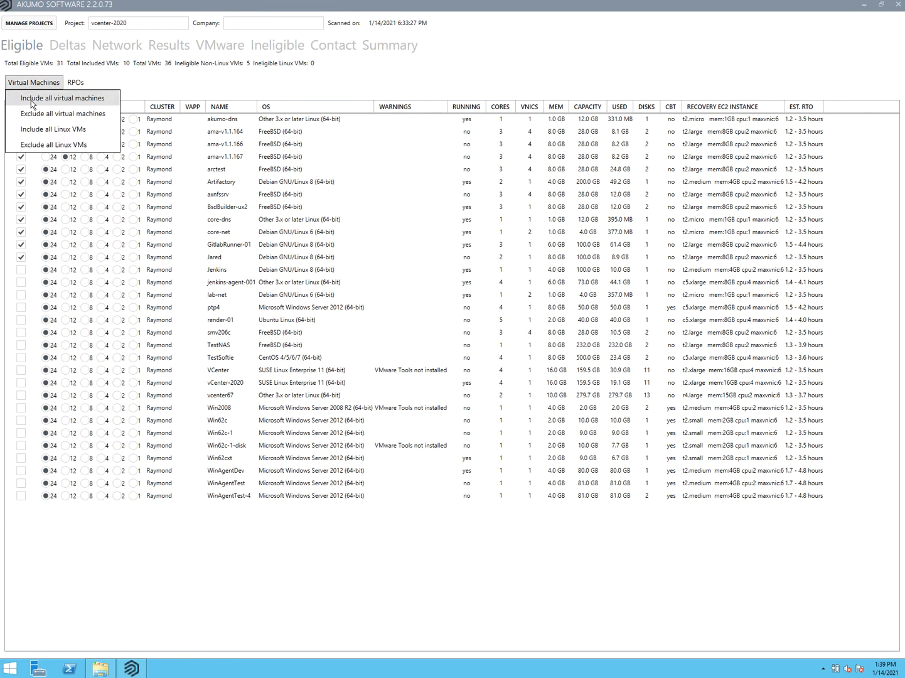
left_click(31, 101)
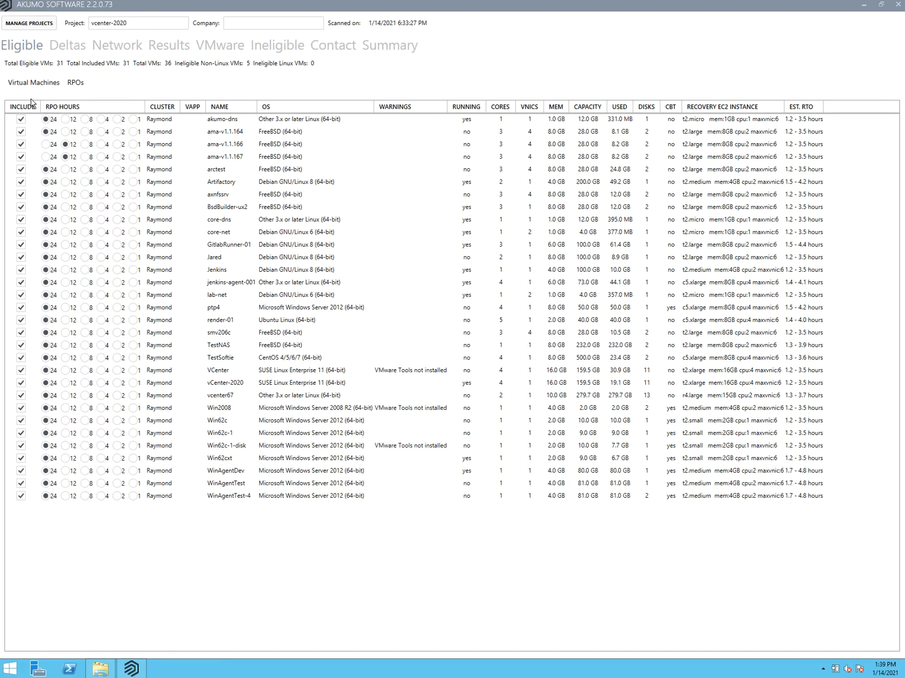
left_click(47, 144)
left_click(46, 157)
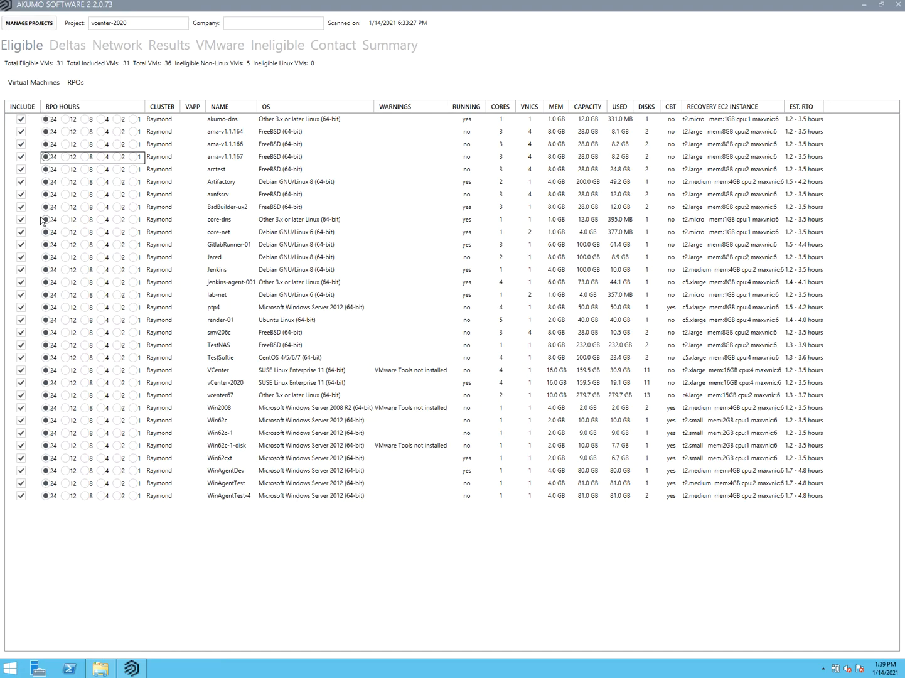
- Review the Summary costs and the Deltas change rates, then show the overall Results estimates
left_click(367, 48)
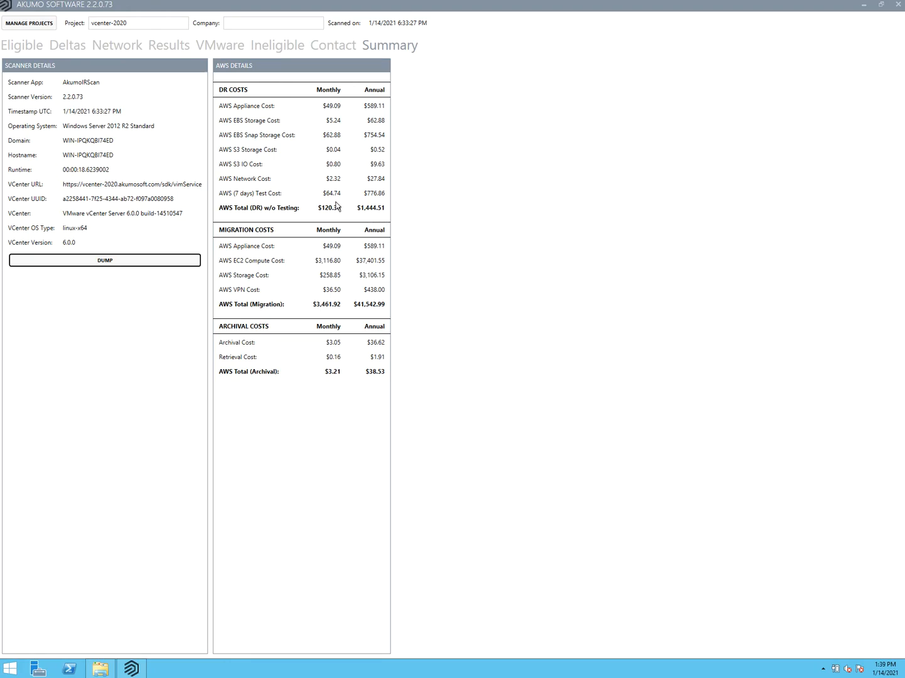
left_click(78, 50)
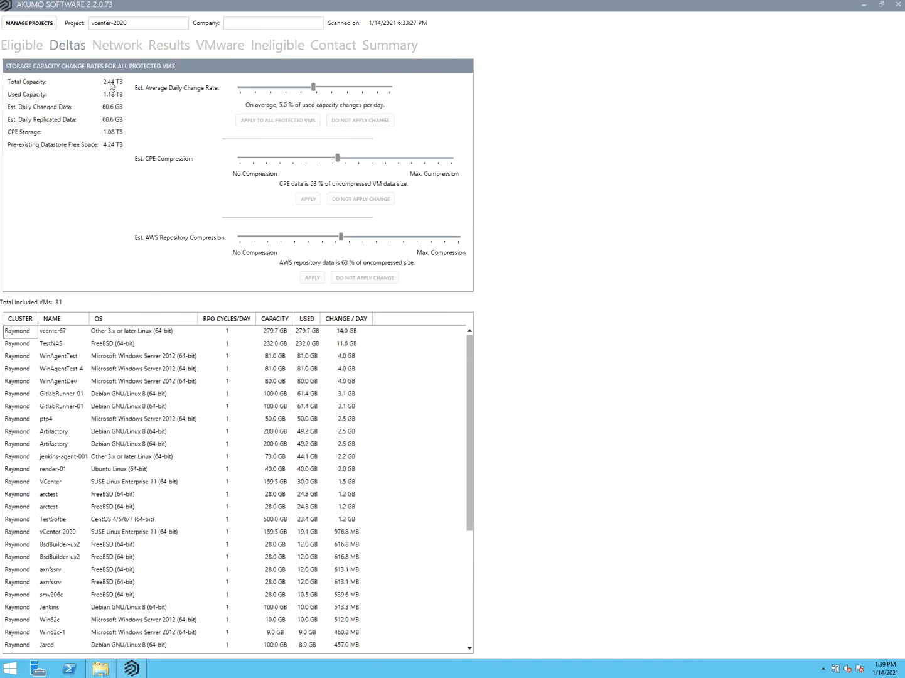
left_click(20, 48)
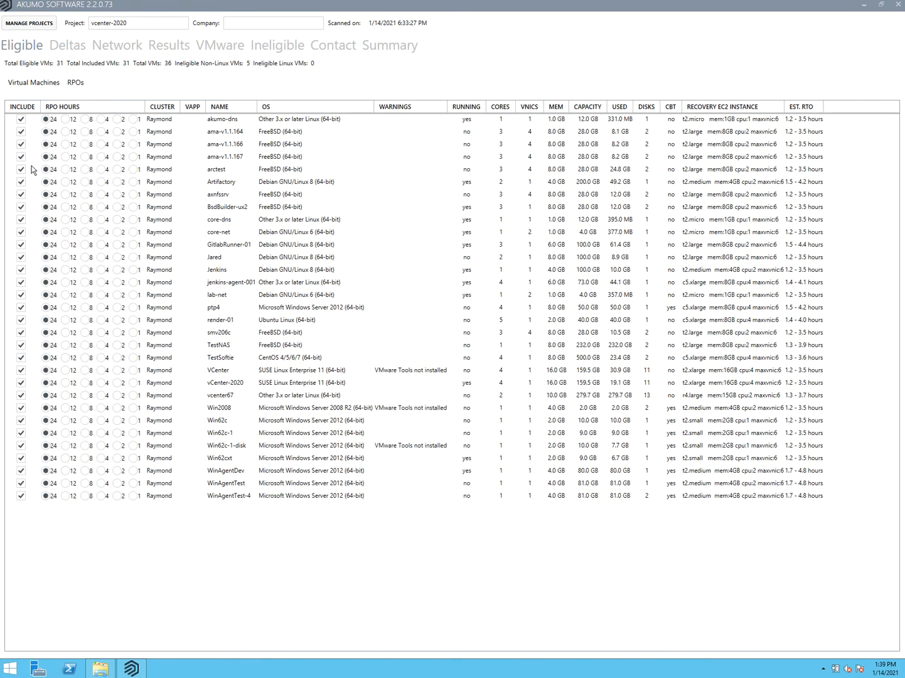
left_click(386, 50)
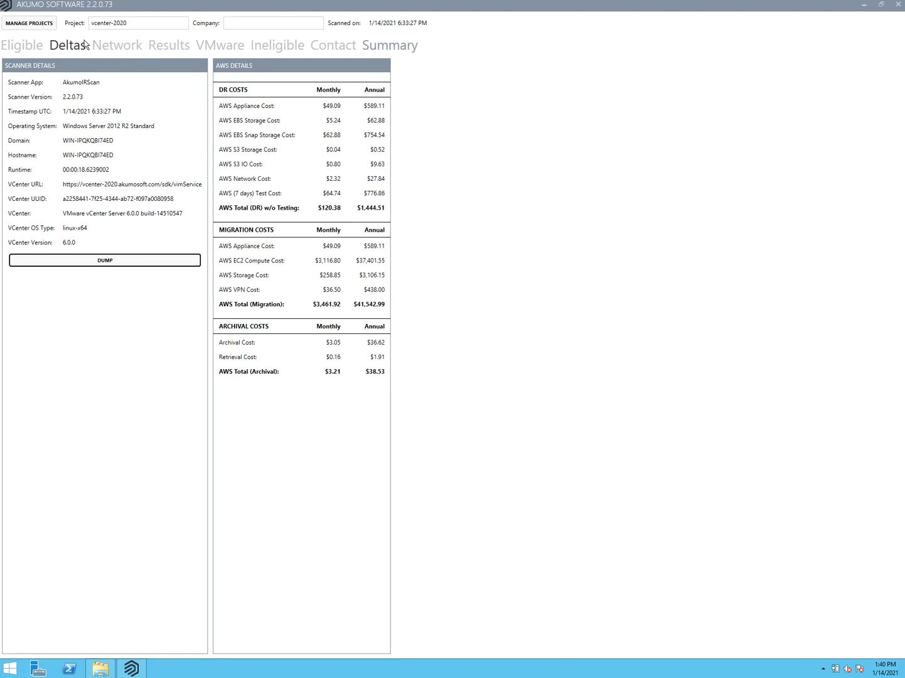
left_click(169, 46)
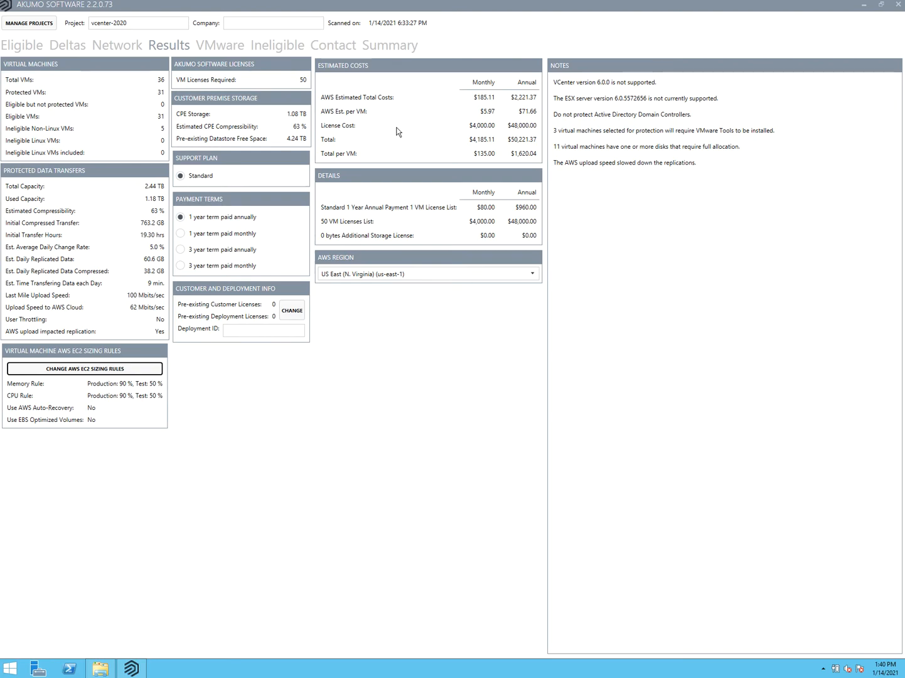
- Open the network map for the Raymond datacenter on the VMware tab
left_click(28, 47)
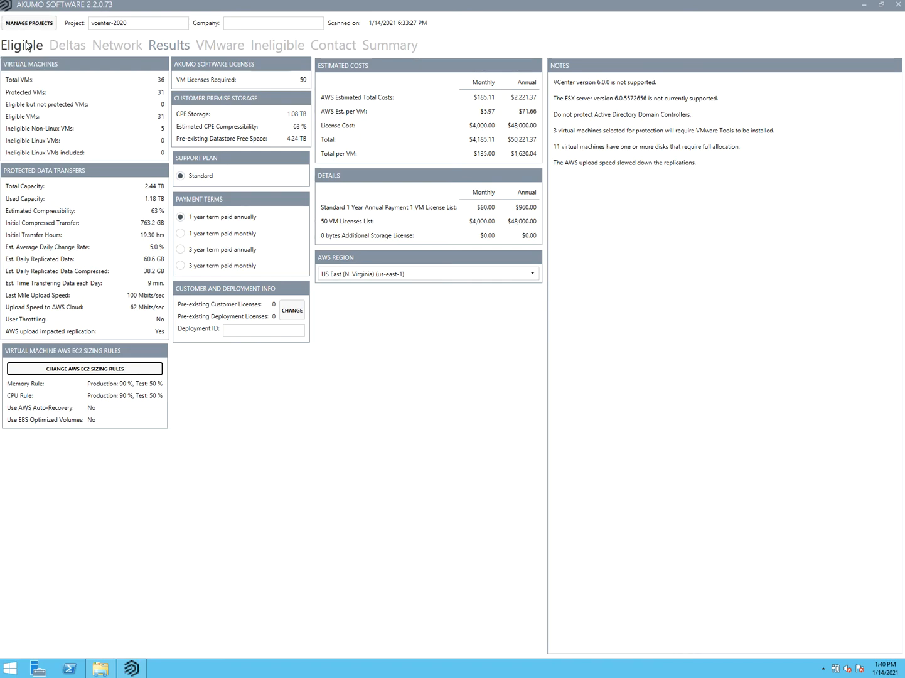
left_click(217, 48)
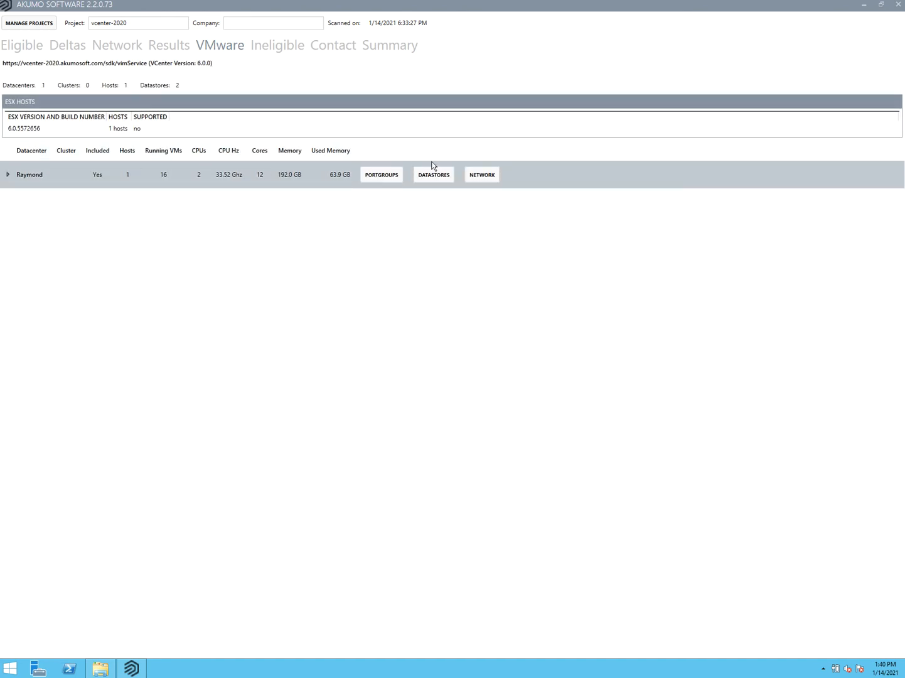
left_click(482, 175)
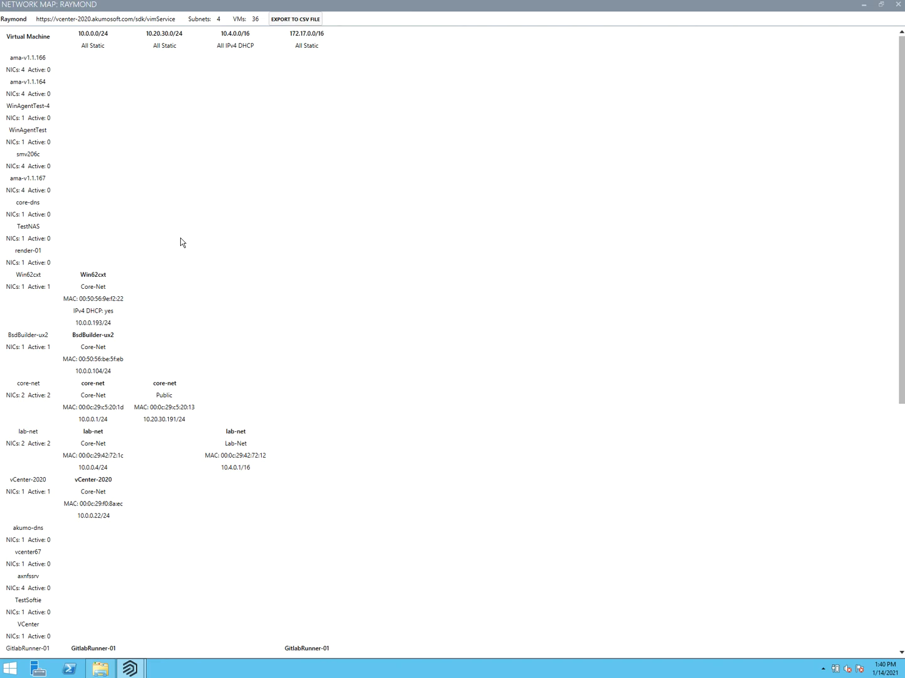
- Close the Raymond network map, then restore the main window and move it toward the top
left_click(881, 5)
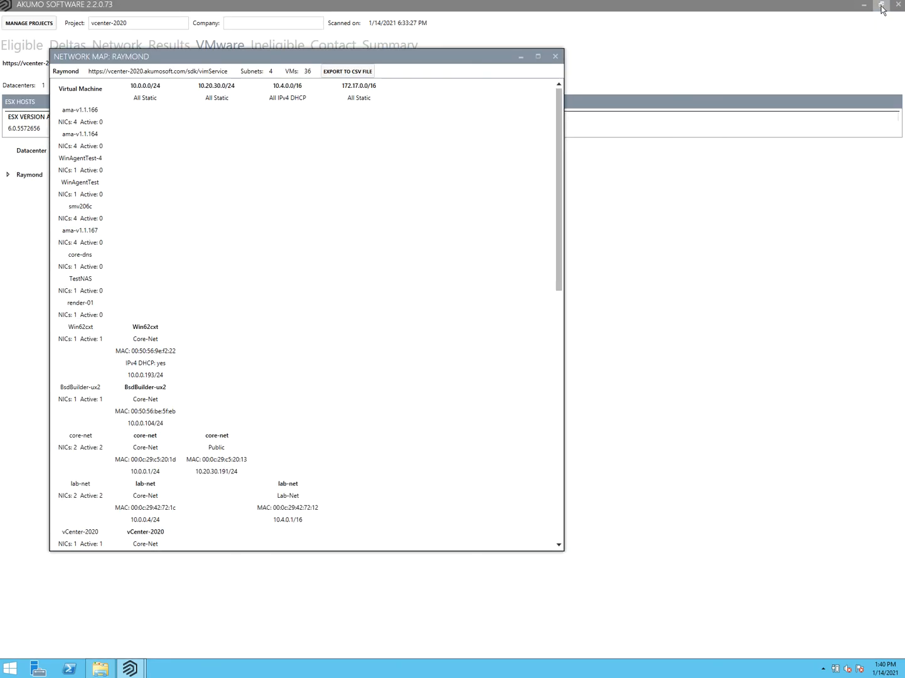
left_click(555, 57)
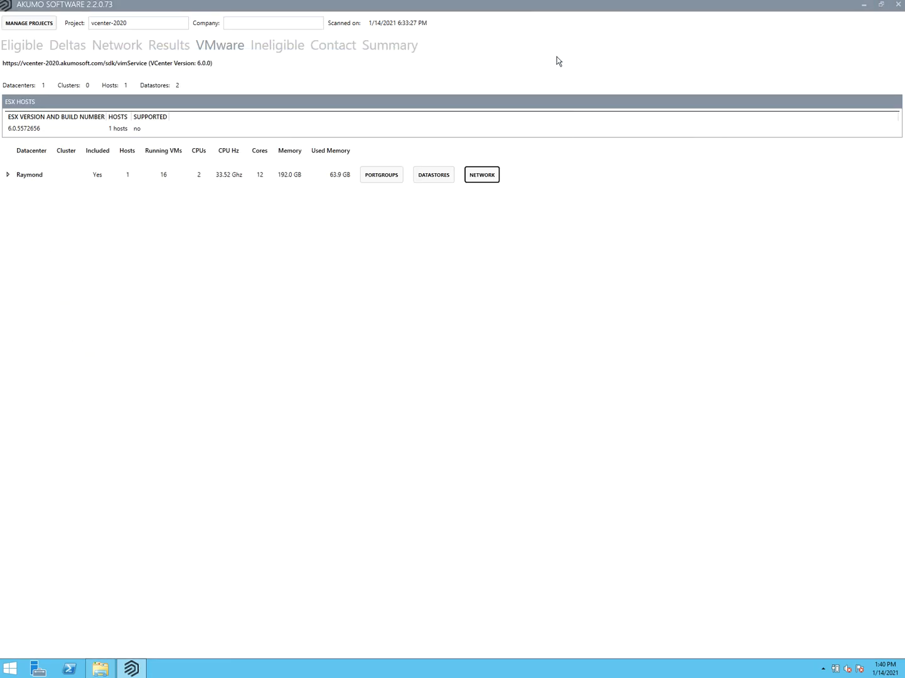
left_click(880, 7)
left_click_drag(545, 160, 542, 21)
- Show the Eligible VM list and widen the window to reveal cores, memory, disks and CBT columns
left_click(175, 65)
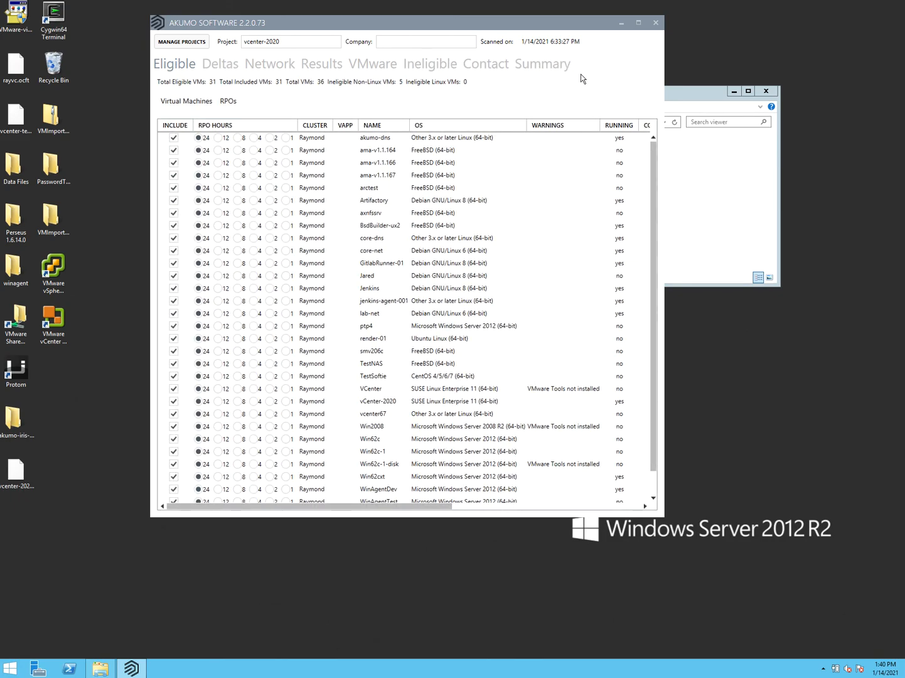
left_click_drag(664, 52, 850, 51)
left_click_drag(553, 22, 526, 34)
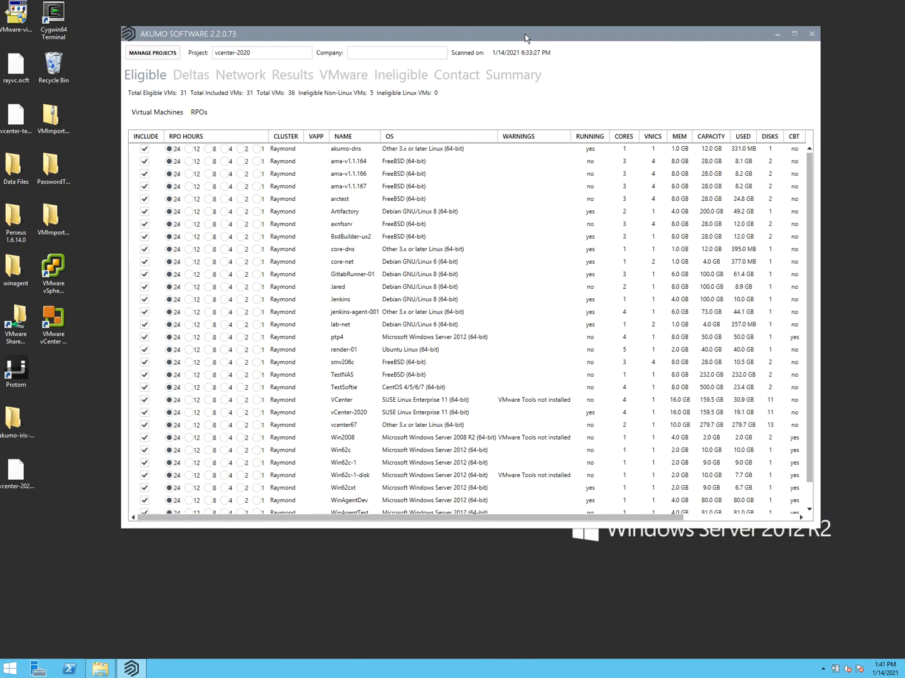